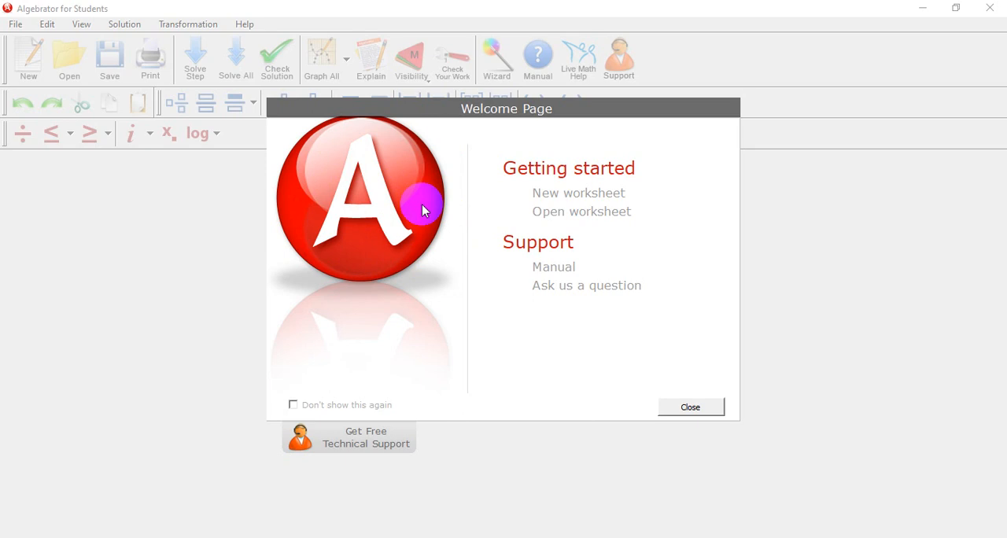
Dismiss the welcome page and enter the fraction sum 1/5 + 2/3 in a new worksheet
{"action": "left_click", "coordinate": [684, 407]}
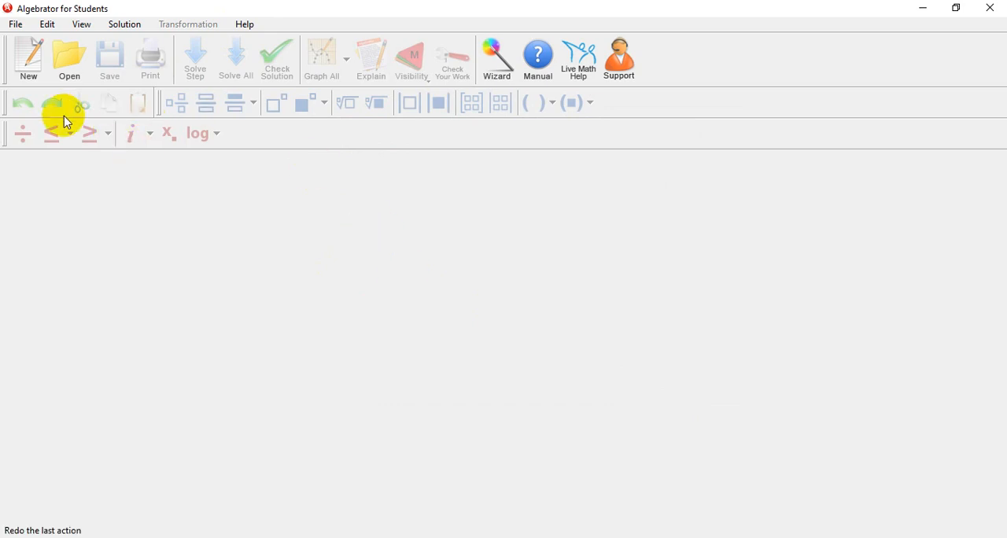
{"action": "left_click", "coordinate": [36, 63]}
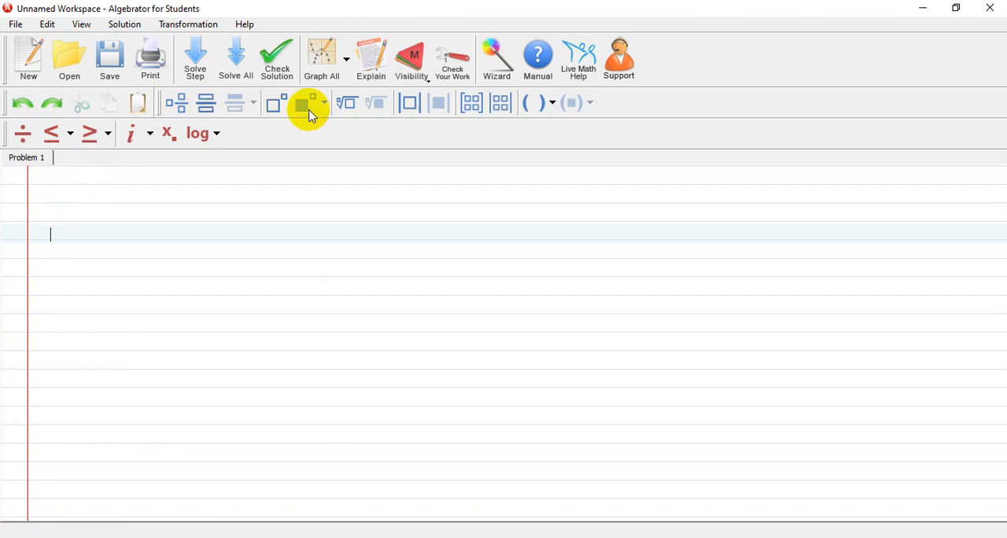
{"action": "left_click", "coordinate": [208, 114]}
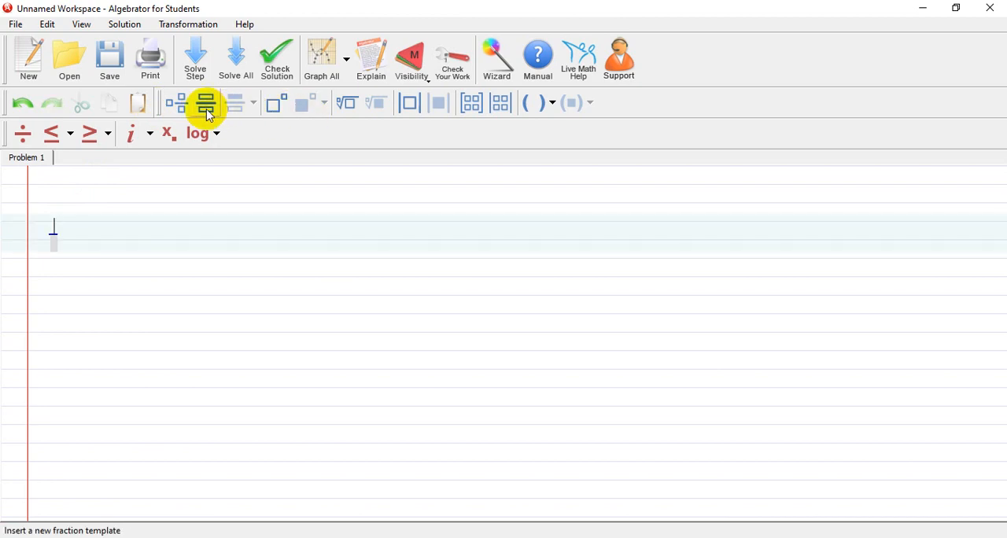
{"action": "type", "text": "1"}
{"action": "key", "text": "Down"}
{"action": "type", "text": "5 +"}
{"action": "left_click", "coordinate": [209, 115]}
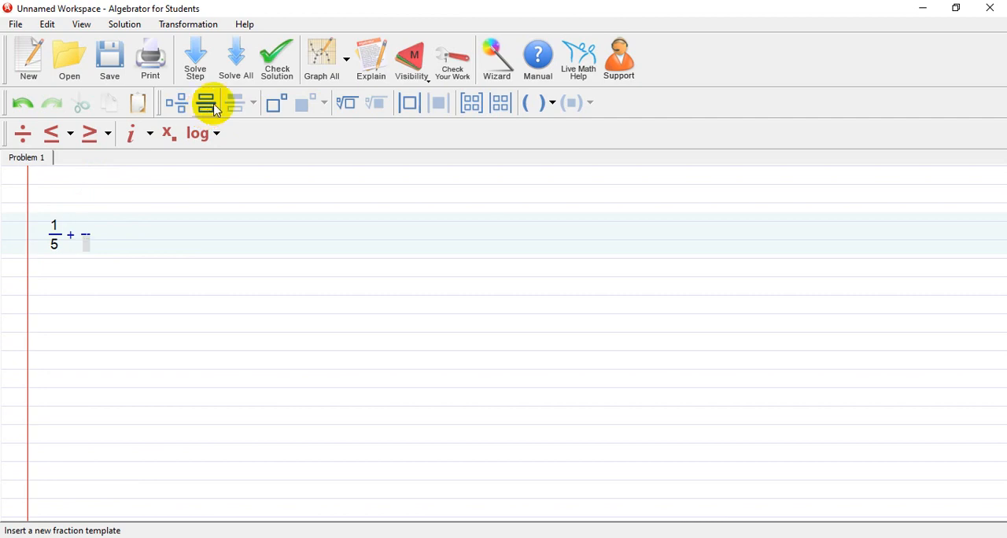
{"action": "type", "text": "2"}
{"action": "key", "text": "Down"}
{"action": "type", "text": "3"}
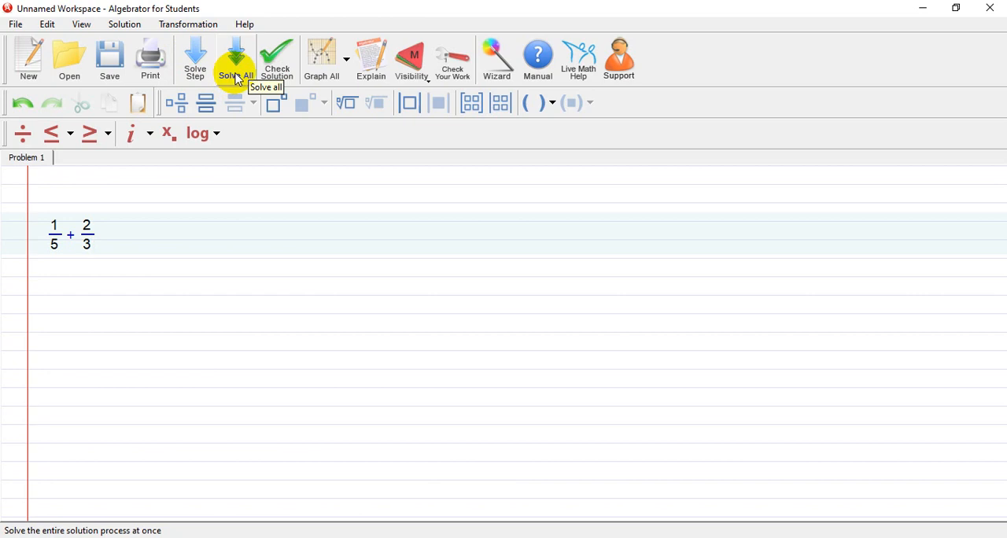
Choose the Medium - Show standard steps visibility level and generate the first solution step for 1/5 + 2/3
{"action": "left_click", "coordinate": [416, 74]}
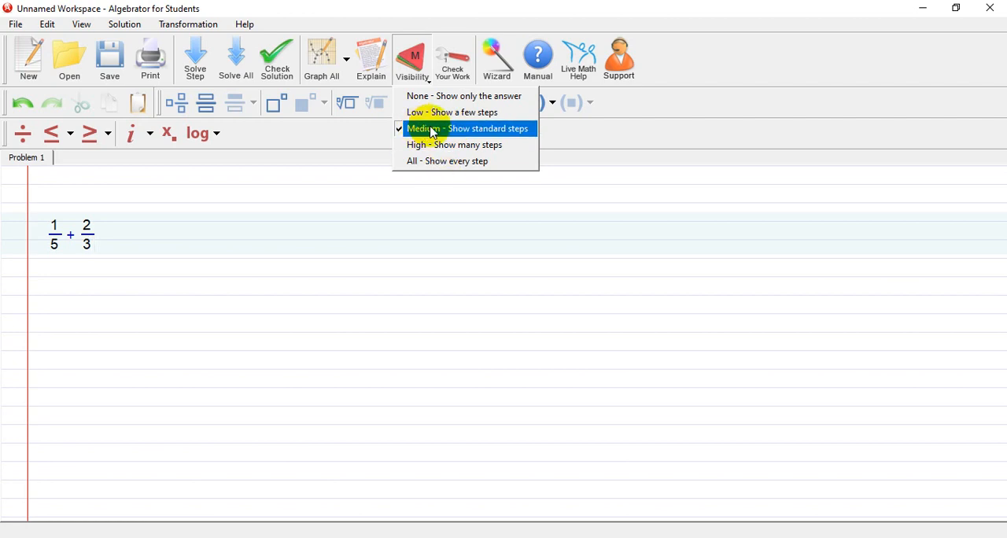
{"action": "left_click", "coordinate": [436, 130]}
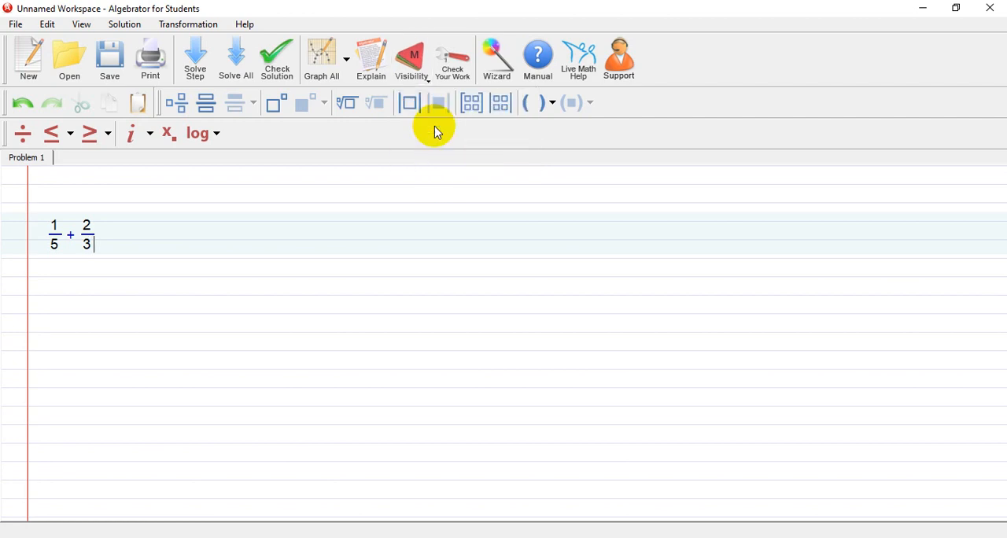
{"action": "left_click", "coordinate": [196, 60]}
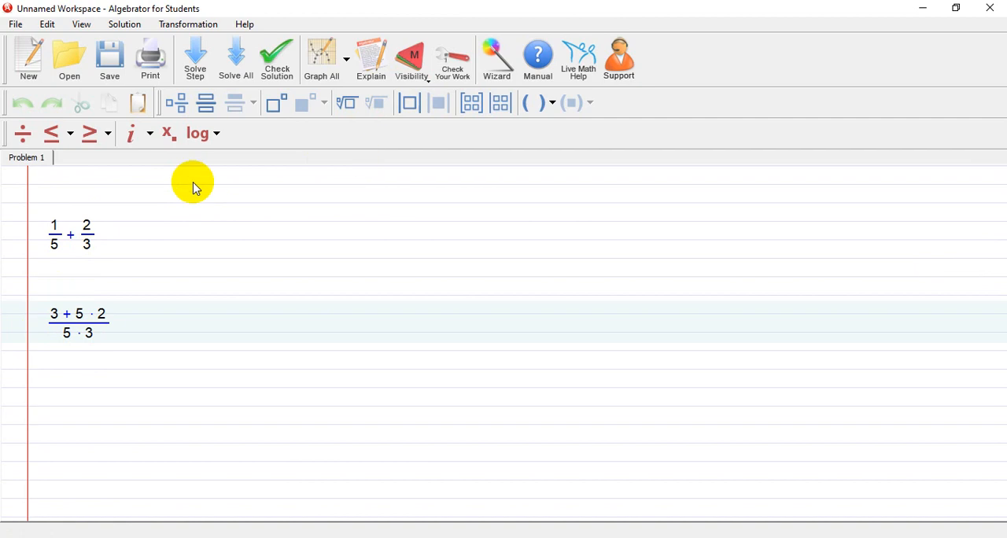
View the explanation of the first fraction step and solve the remaining steps until the sum is fully simplified
{"action": "left_click", "coordinate": [375, 71]}
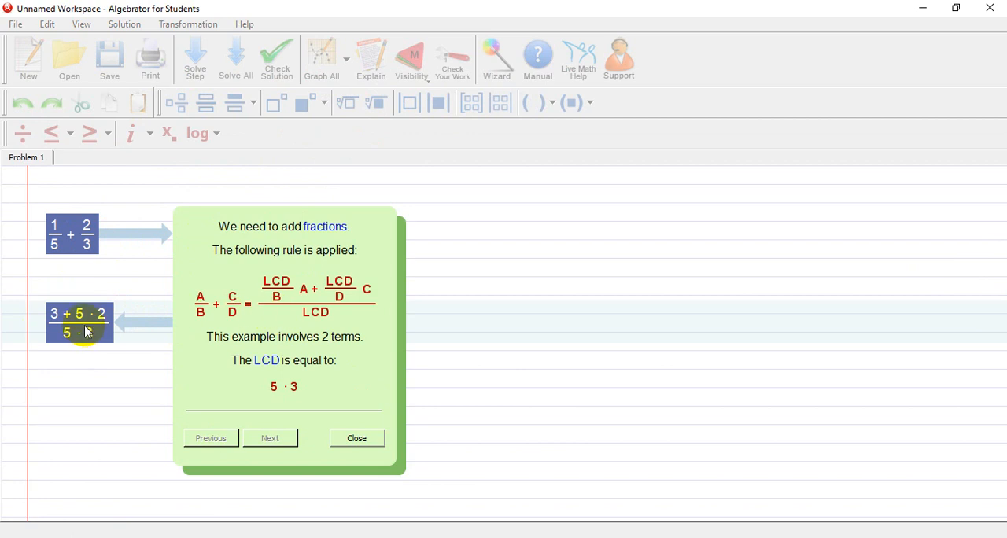
{"action": "left_click", "coordinate": [357, 440]}
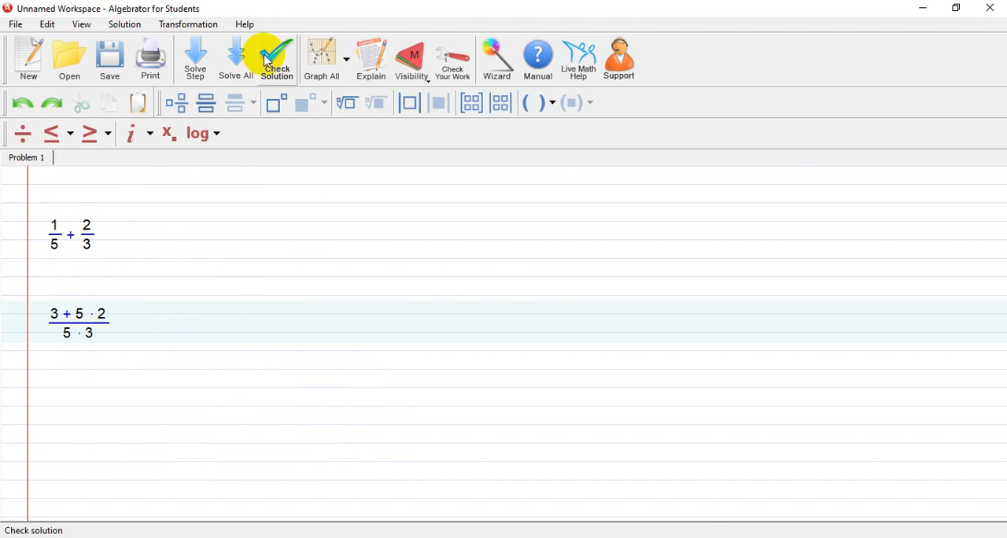
{"action": "left_click", "coordinate": [193, 57]}
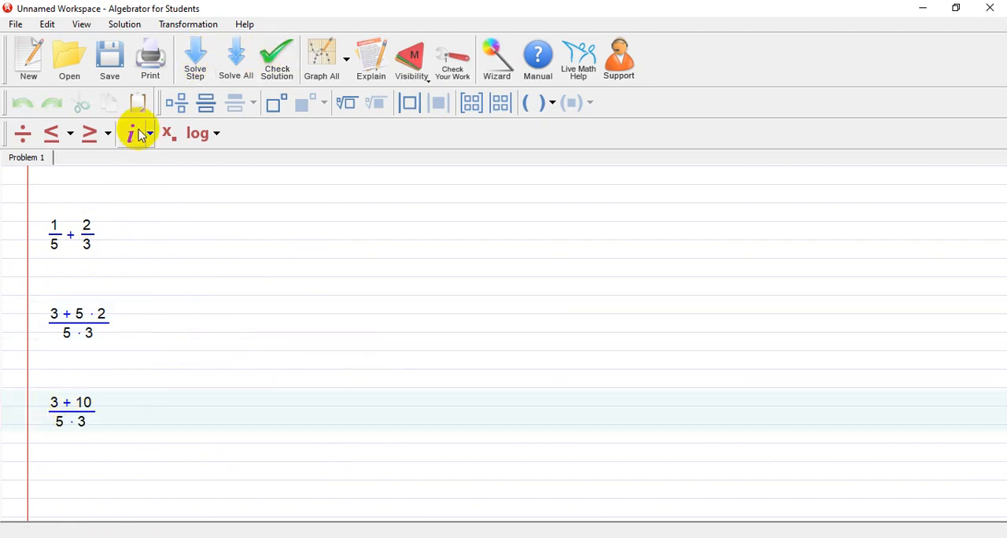
{"action": "left_click", "coordinate": [196, 56]}
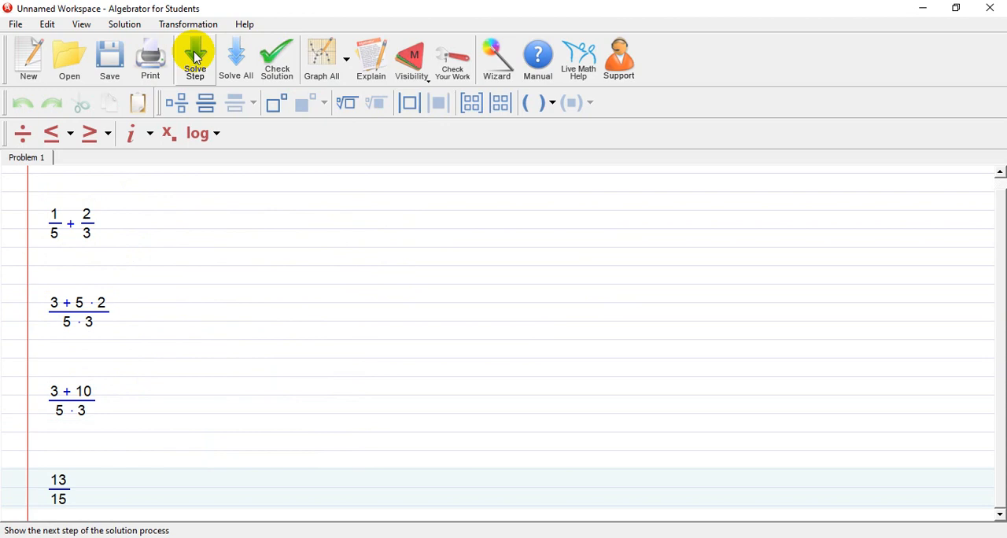
{"action": "left_click", "coordinate": [196, 57]}
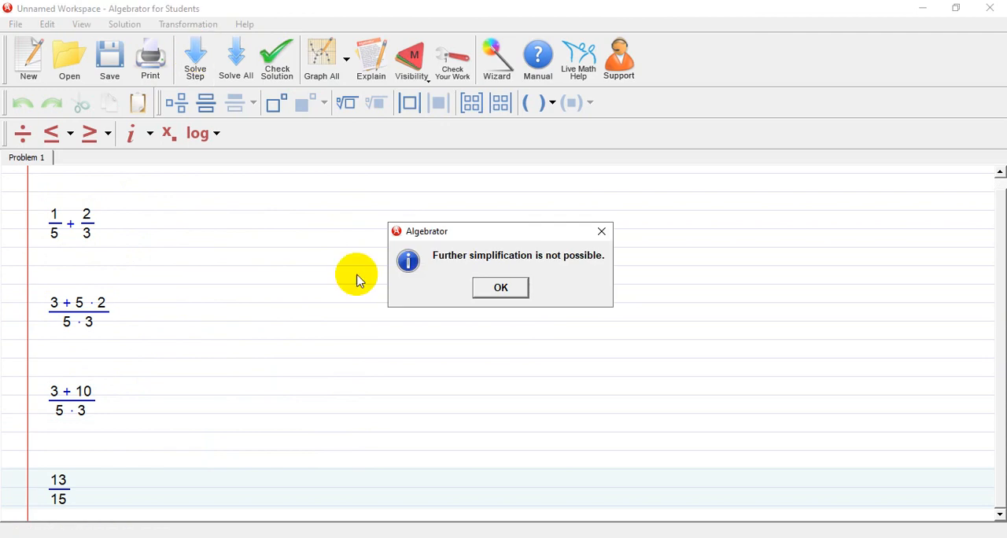
{"action": "left_click", "coordinate": [500, 289]}
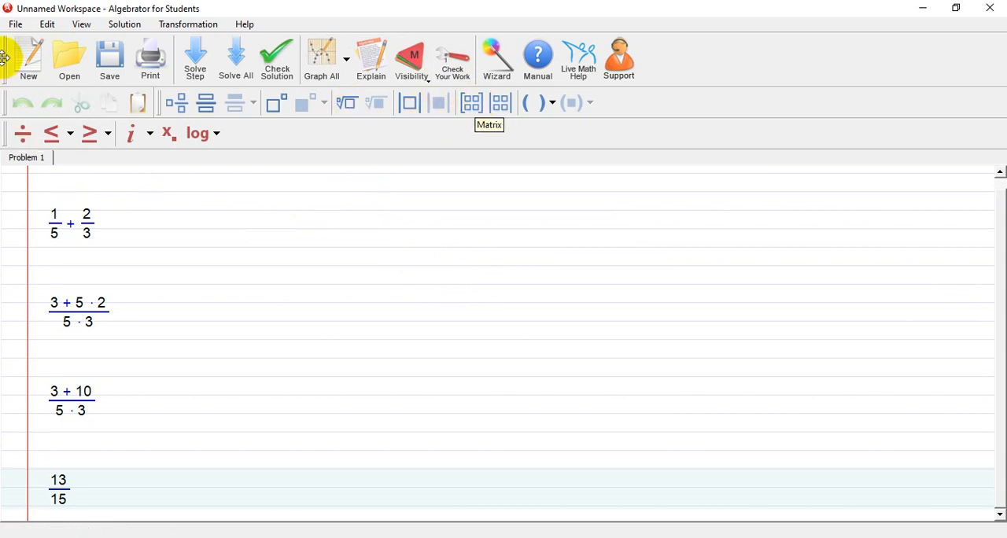
In a new worksheet, enter a 2×2 matrix with rows 1, 2 and 3, 4, followed by a plus sign
{"action": "left_click", "coordinate": [33, 52]}
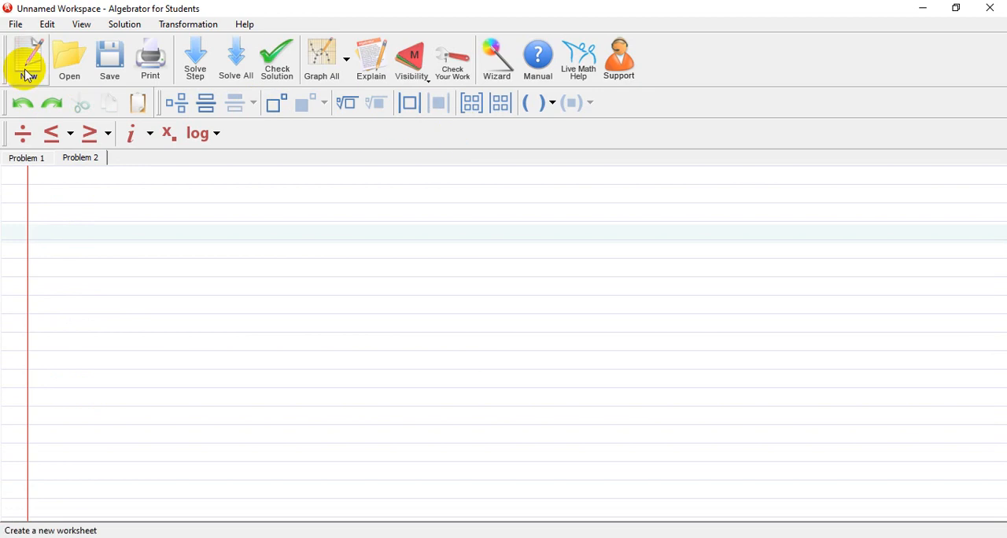
{"action": "left_click", "coordinate": [469, 102]}
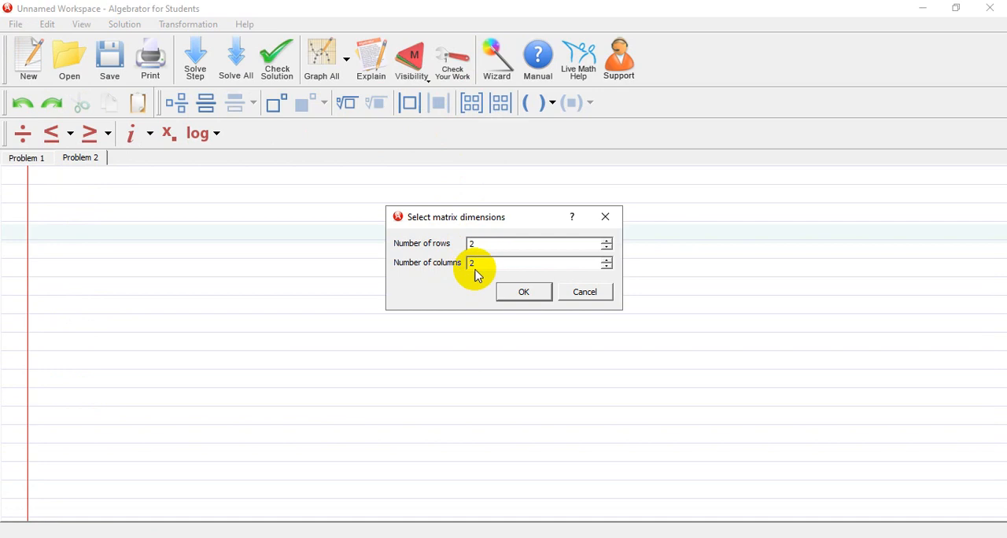
{"action": "left_click", "coordinate": [521, 293]}
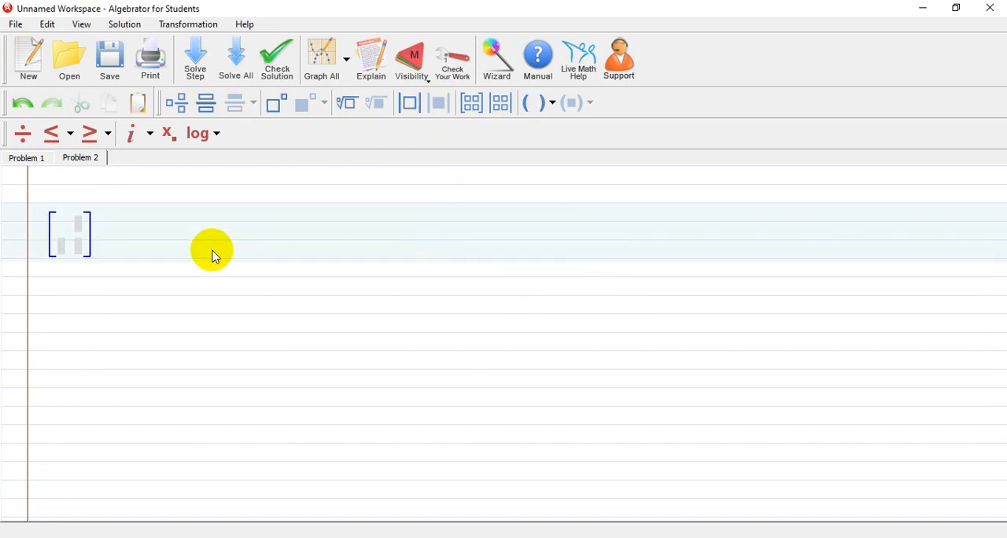
{"action": "type", "text": "1 "}
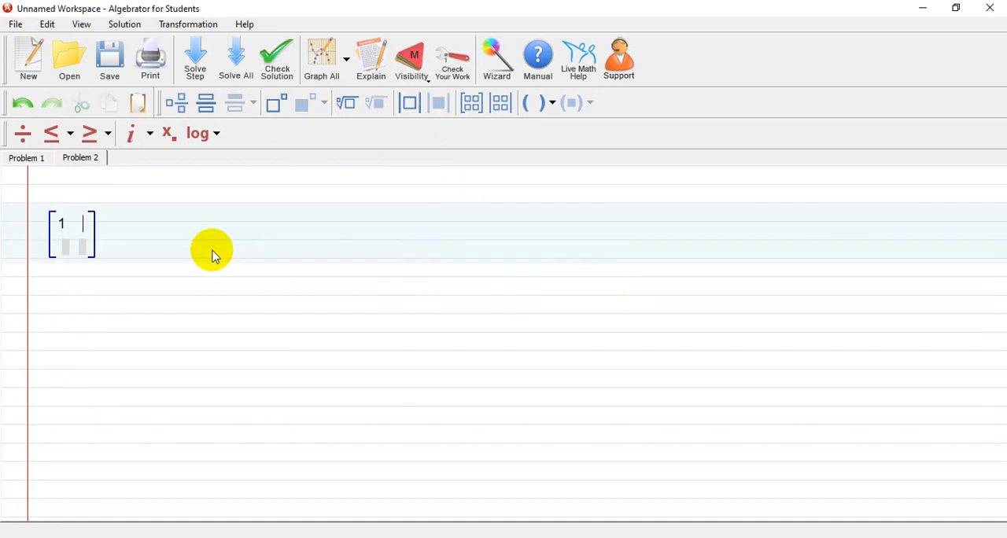
{"action": "type", "text": "2"}
{"action": "key", "text": "Tab"}
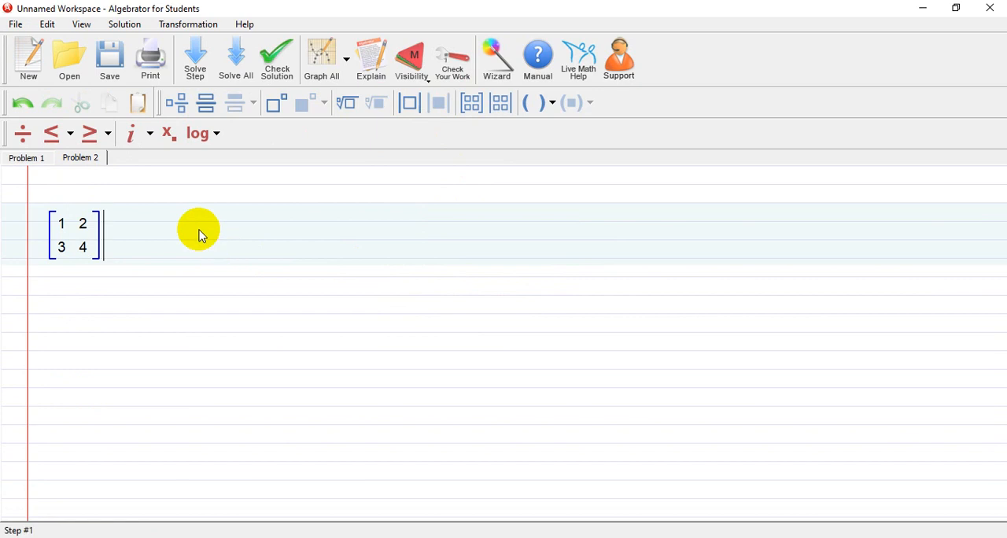
Insert a second 2×2 matrix with rows 5, 6 and 7, 8 and solve the matrix addition step by step
{"action": "left_click", "coordinate": [472, 102]}
{"action": "left_click", "coordinate": [525, 294]}
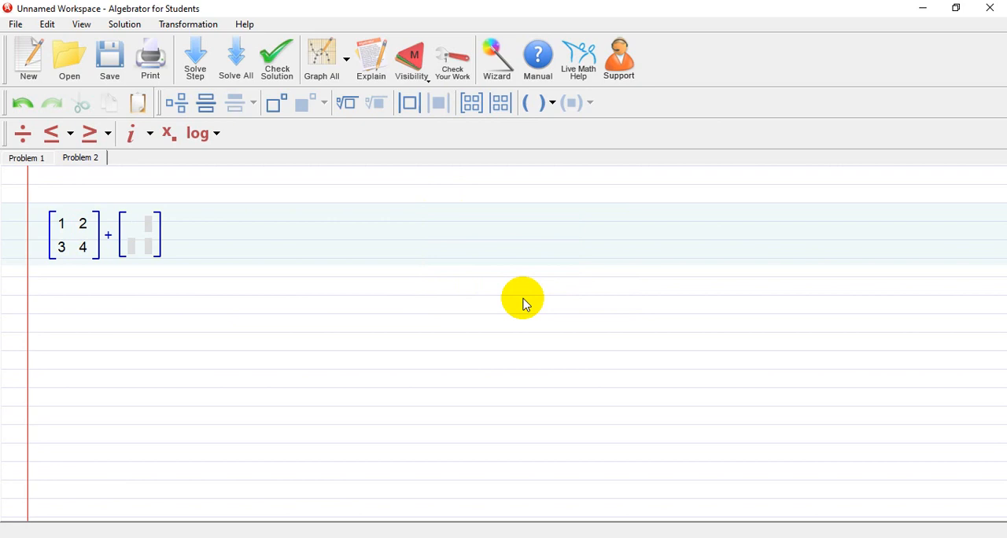
{"action": "type", "text": "5"}
{"action": "key", "text": "Tab"}
{"action": "type", "text": "6"}
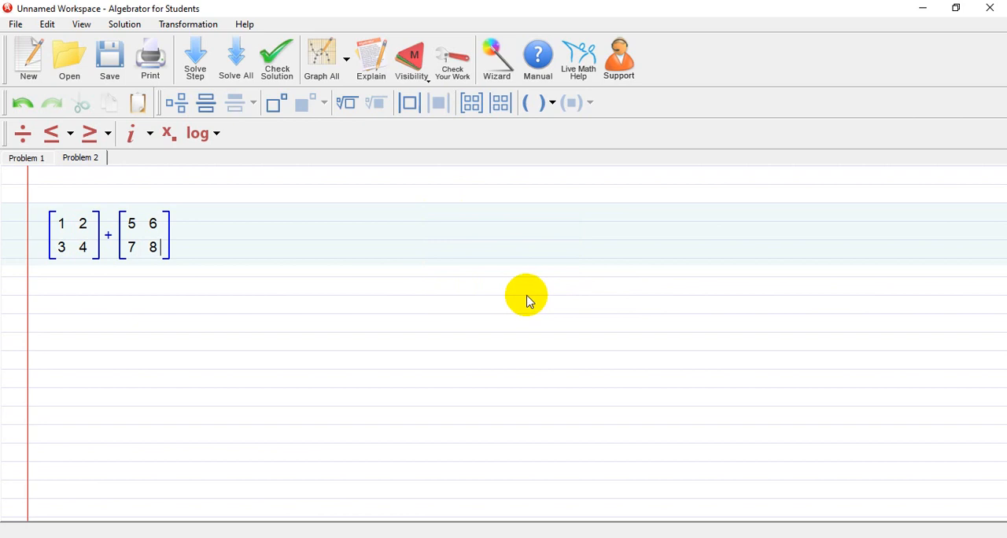
{"action": "left_click", "coordinate": [196, 61]}
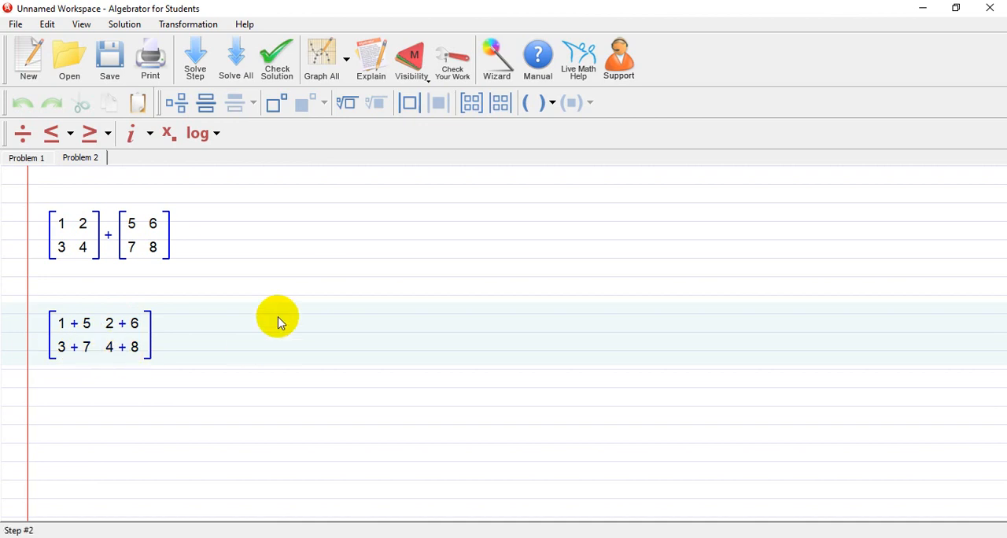
{"action": "left_click", "coordinate": [198, 57]}
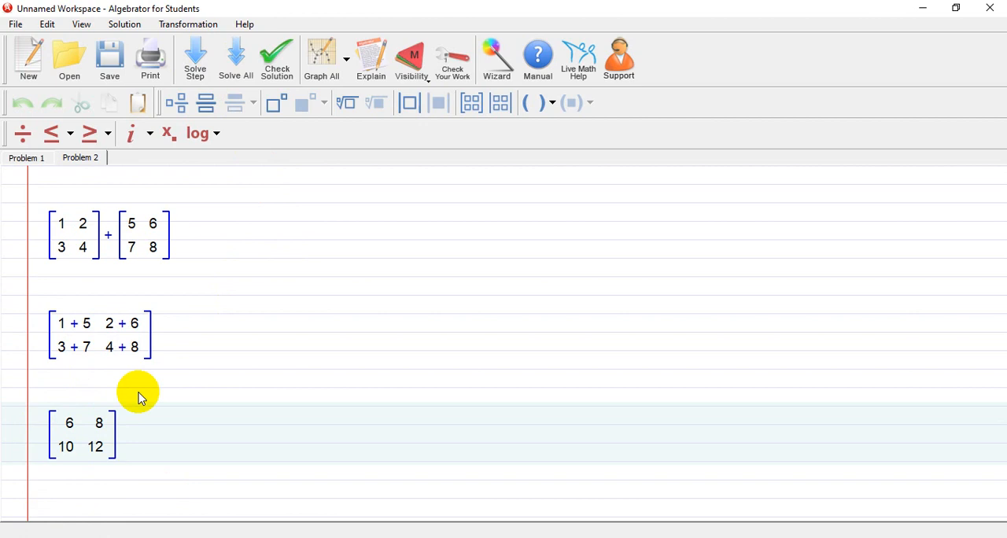
Create another worksheet and enter a 2×2 matrix with rows 1, 2 and 3, 4
{"action": "left_click", "coordinate": [24, 60]}
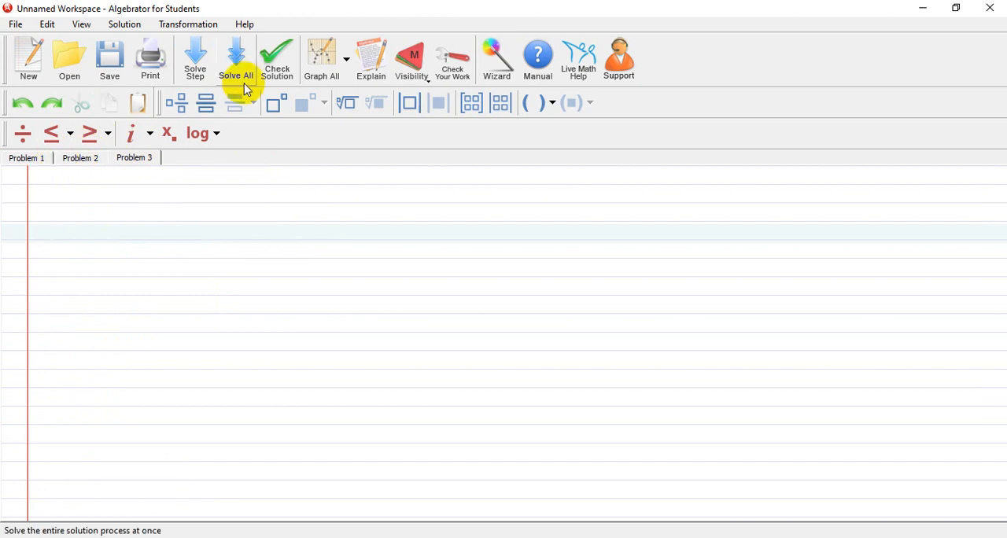
{"action": "left_click", "coordinate": [469, 102]}
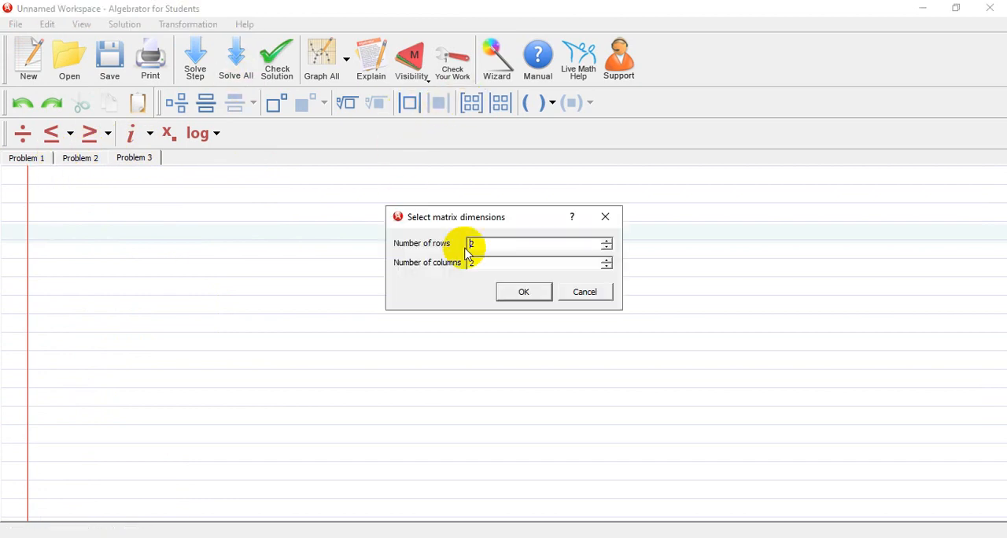
{"action": "left_click", "coordinate": [518, 291]}
{"action": "type", "text": "1"}
{"action": "key", "text": "Tab"}
{"action": "type", "text": "2"}
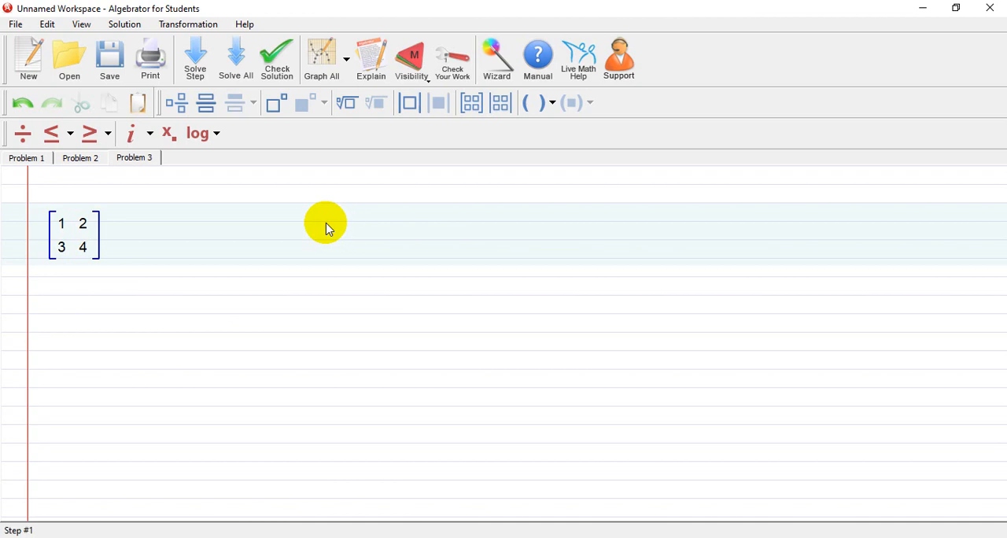
Multiply the matrix by a second 2×2 matrix with rows 5, 6 and 7, 8, solving the product step by step
{"action": "left_click", "coordinate": [475, 103]}
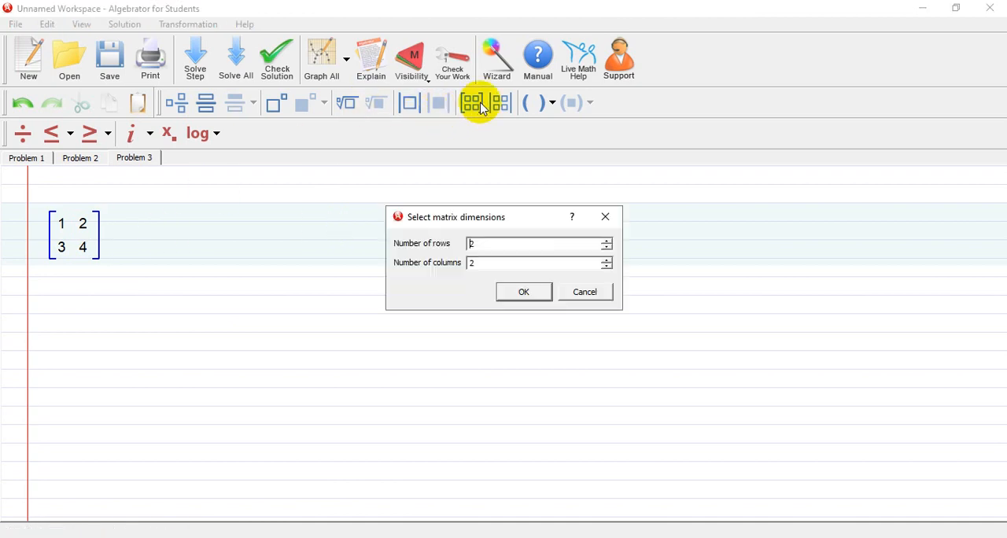
{"action": "left_click", "coordinate": [541, 298]}
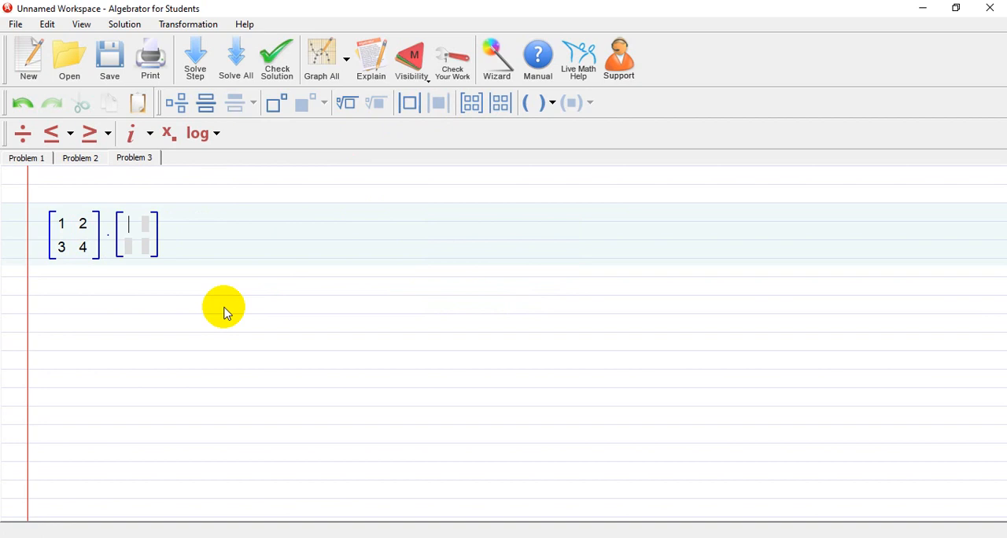
{"action": "type", "text": "5"}
{"action": "key", "text": "Tab"}
{"action": "type", "text": "6"}
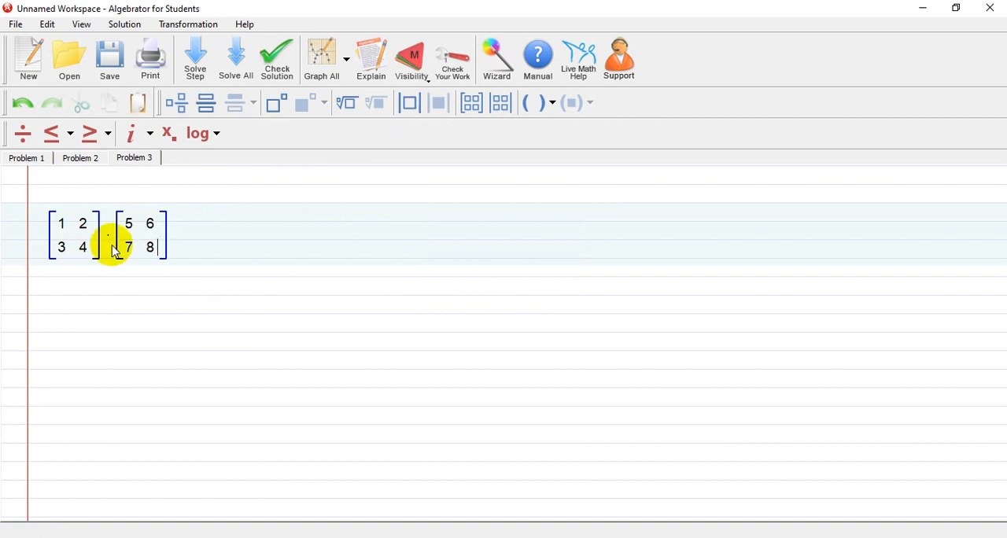
{"action": "left_click", "coordinate": [203, 59]}
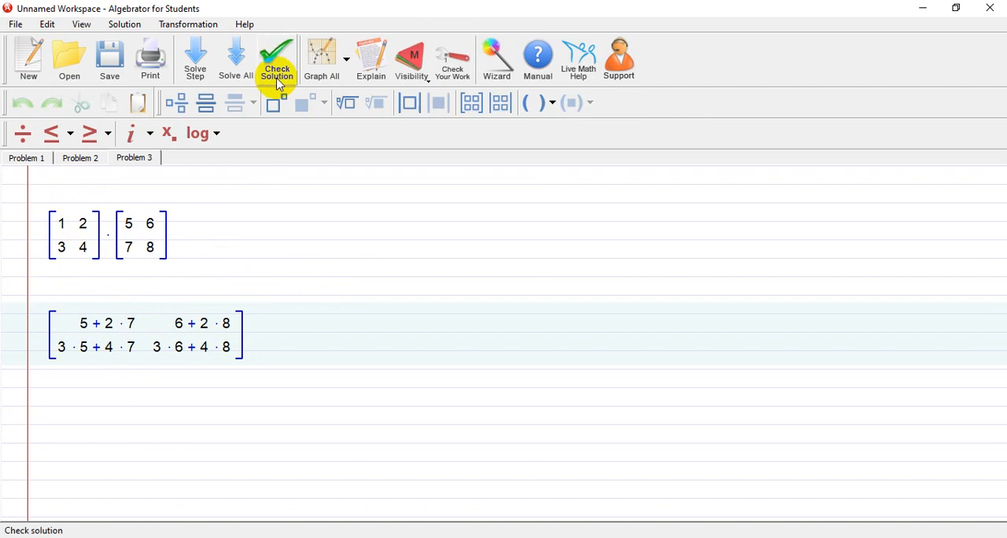
{"action": "left_click", "coordinate": [203, 66]}
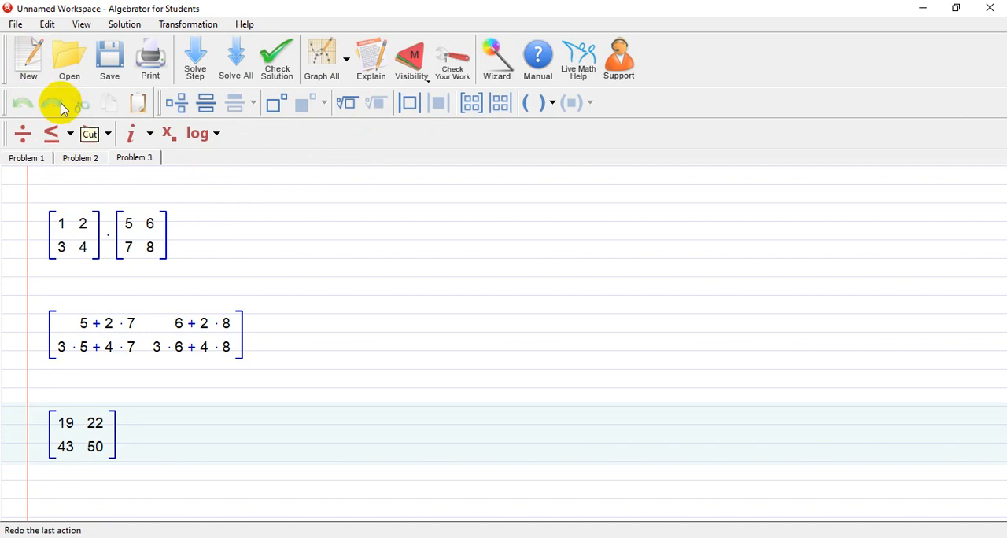
In a new worksheet, enter the system x + y = 3 and x - y = 1, and solve it step by step for x
{"action": "left_click", "coordinate": [19, 51]}
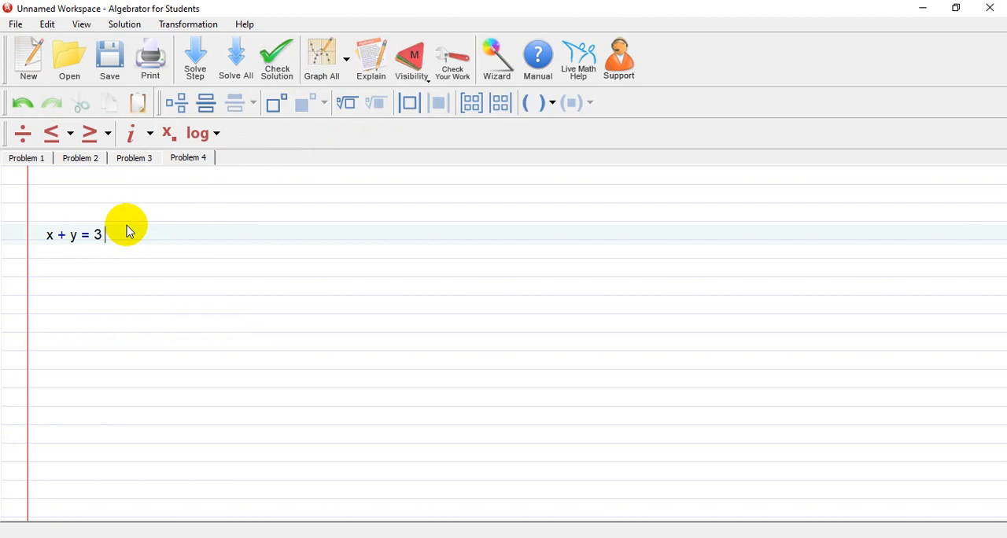
{"action": "key", "text": "Return"}
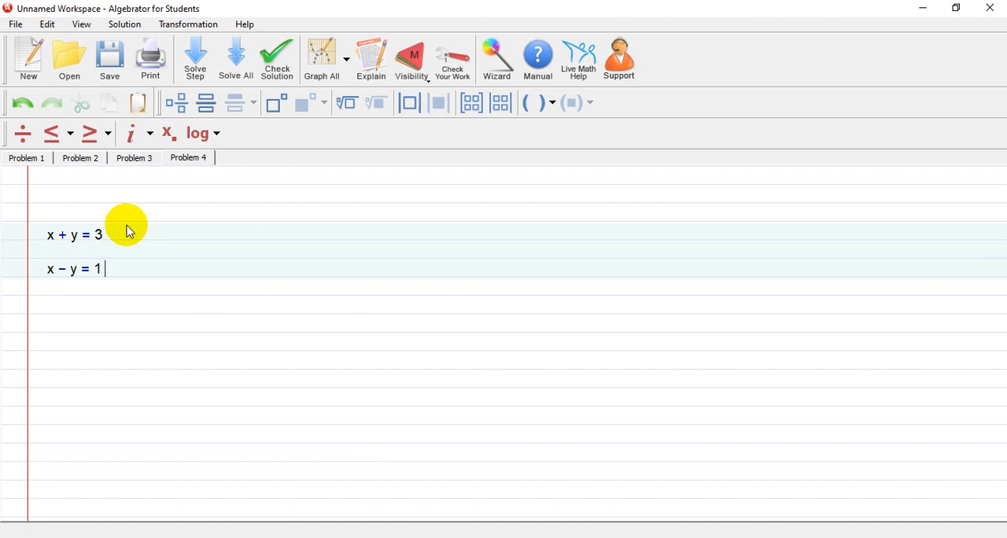
{"action": "left_click", "coordinate": [202, 68]}
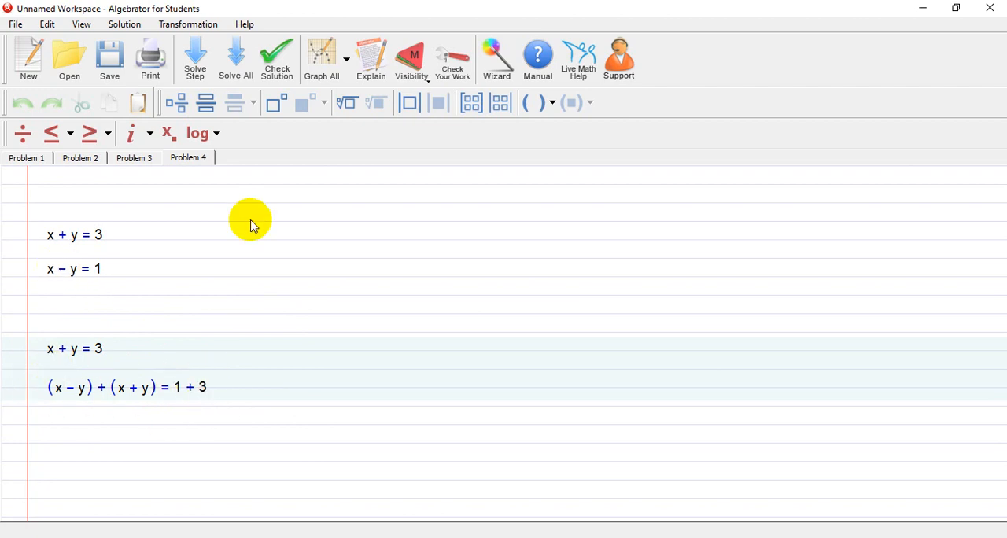
{"action": "left_click", "coordinate": [196, 67]}
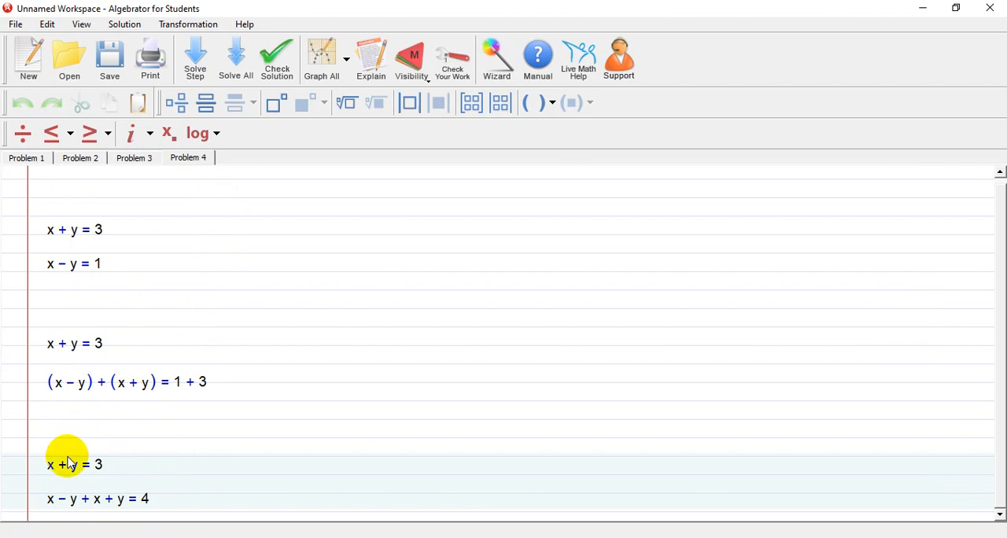
{"action": "left_click", "coordinate": [193, 61]}
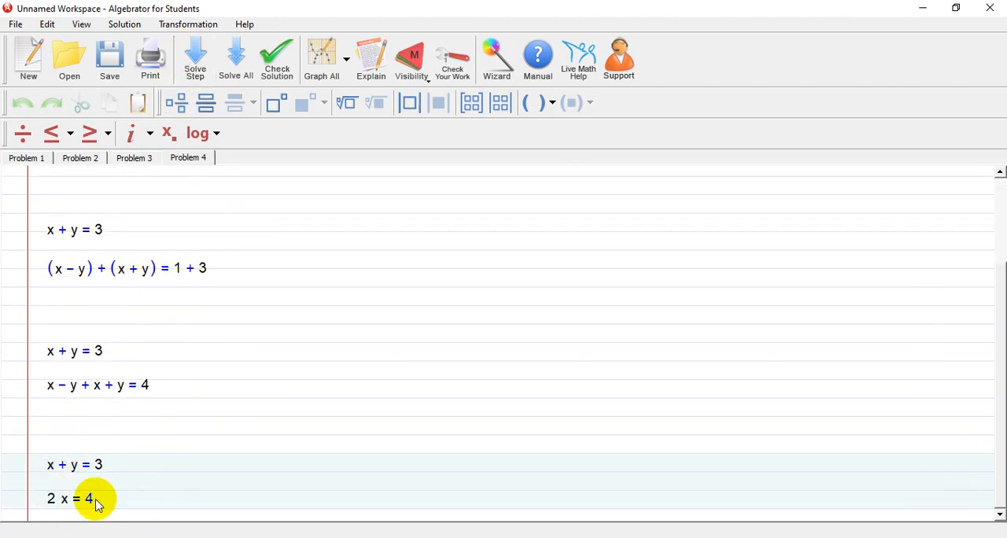
{"action": "left_click", "coordinate": [196, 59]}
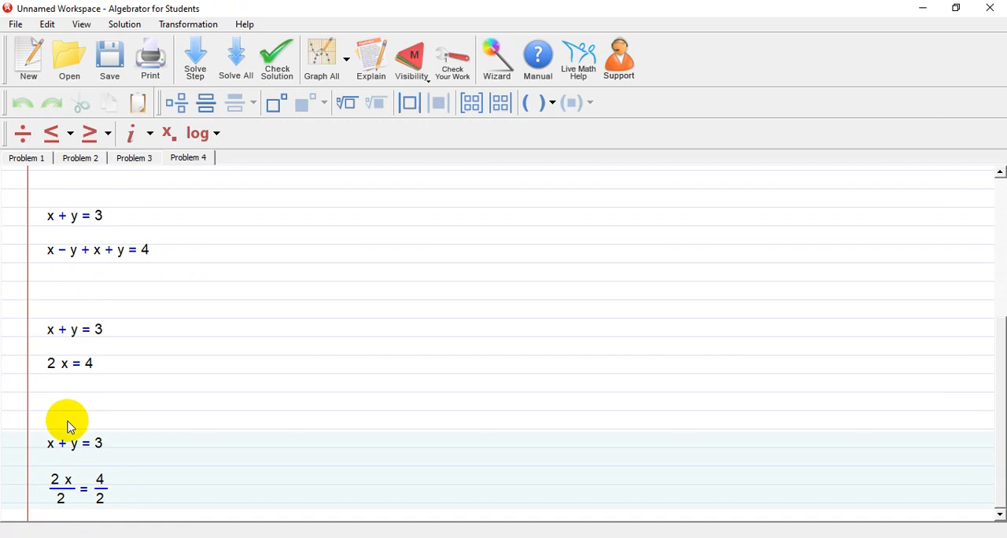
{"action": "left_click", "coordinate": [192, 58]}
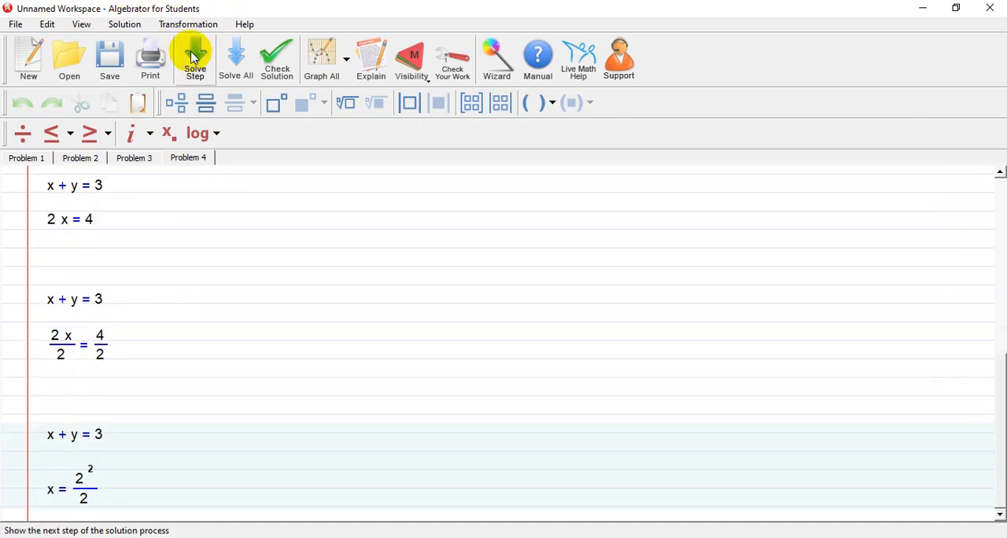
{"action": "left_click", "coordinate": [193, 57]}
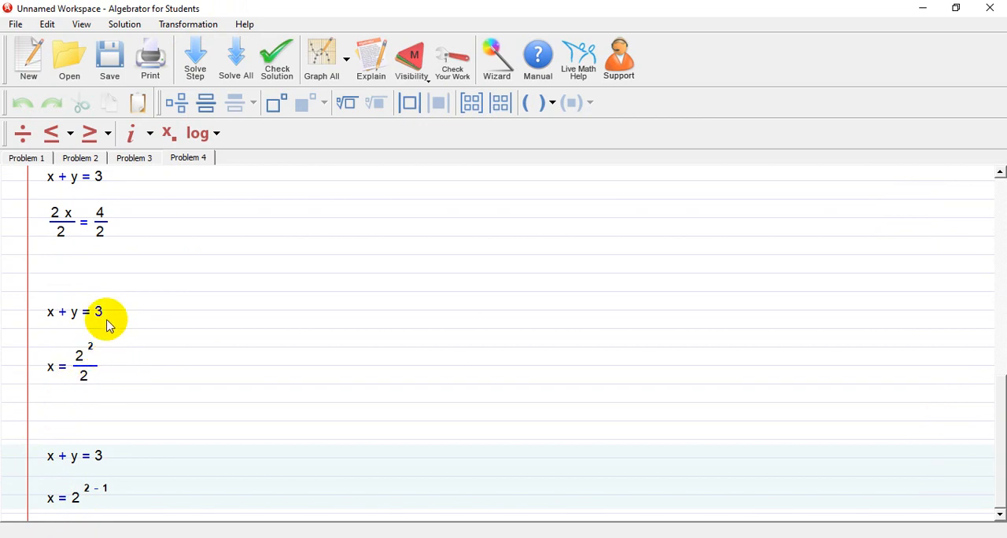
{"action": "left_click", "coordinate": [195, 57]}
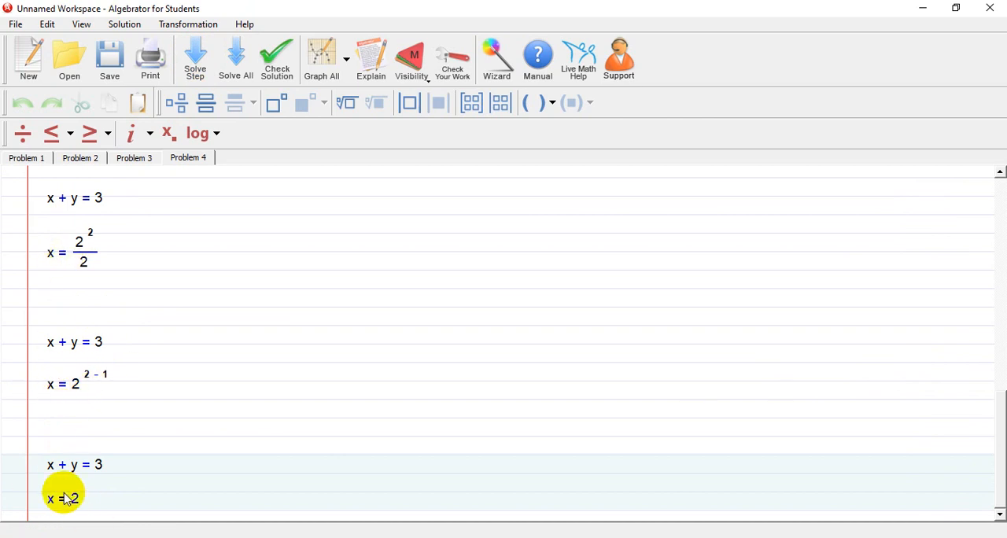
Continue solving the system step by step, substituting x to find y, until the solution is complete
{"action": "left_click", "coordinate": [195, 51]}
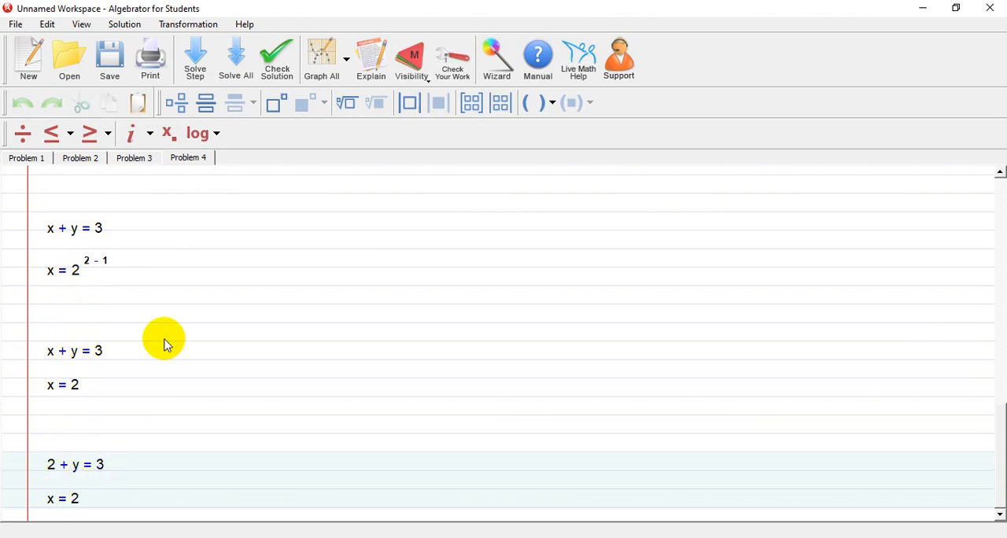
{"action": "left_click", "coordinate": [196, 48]}
{"action": "left_click", "coordinate": [197, 48]}
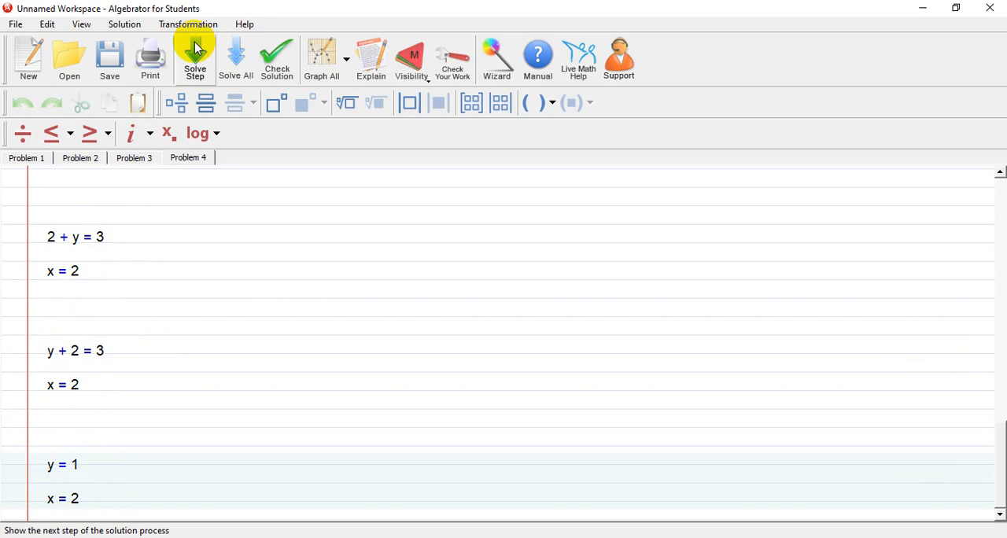
{"action": "left_click", "coordinate": [197, 49]}
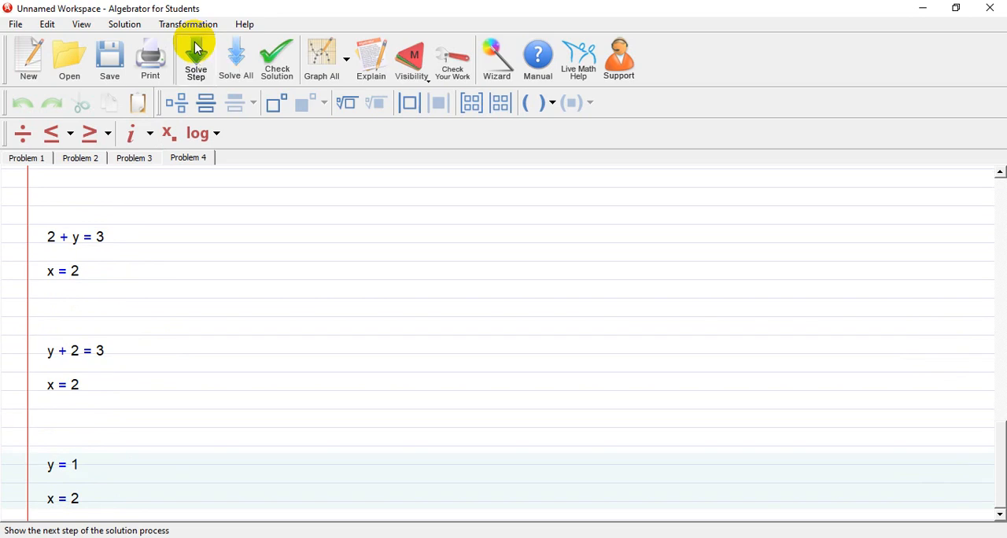
{"action": "left_click", "coordinate": [197, 49]}
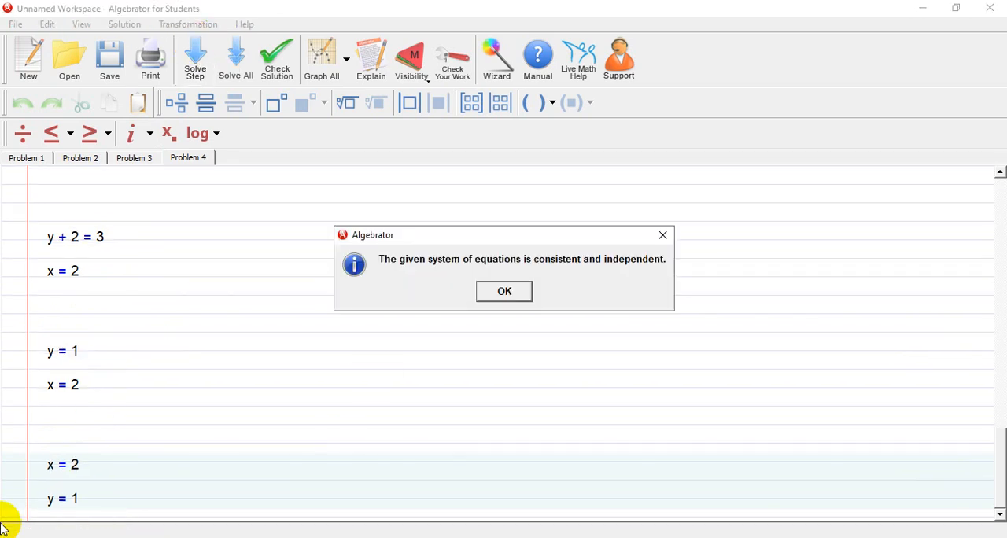
{"action": "left_click", "coordinate": [500, 292]}
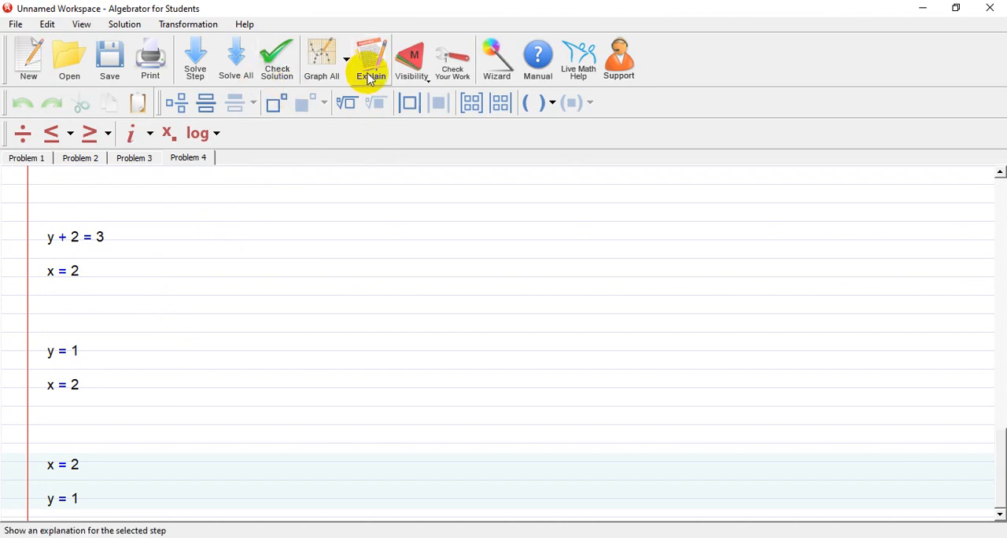
Browse the built-in tutors and the sample problem categories, and open the Roots 1 sample problem
{"action": "left_click", "coordinate": [244, 24]}
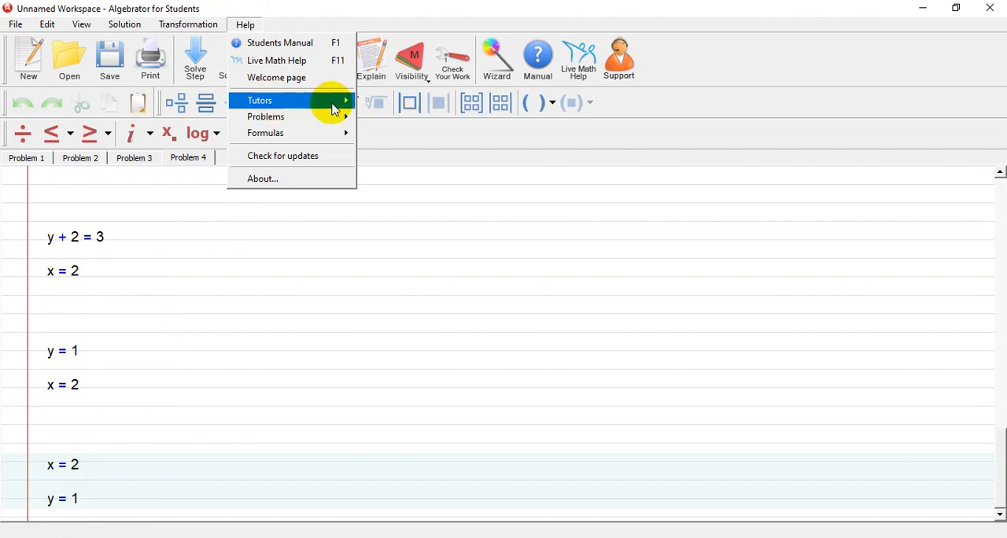
{"action": "mouse_move", "coordinate": [337, 103]}
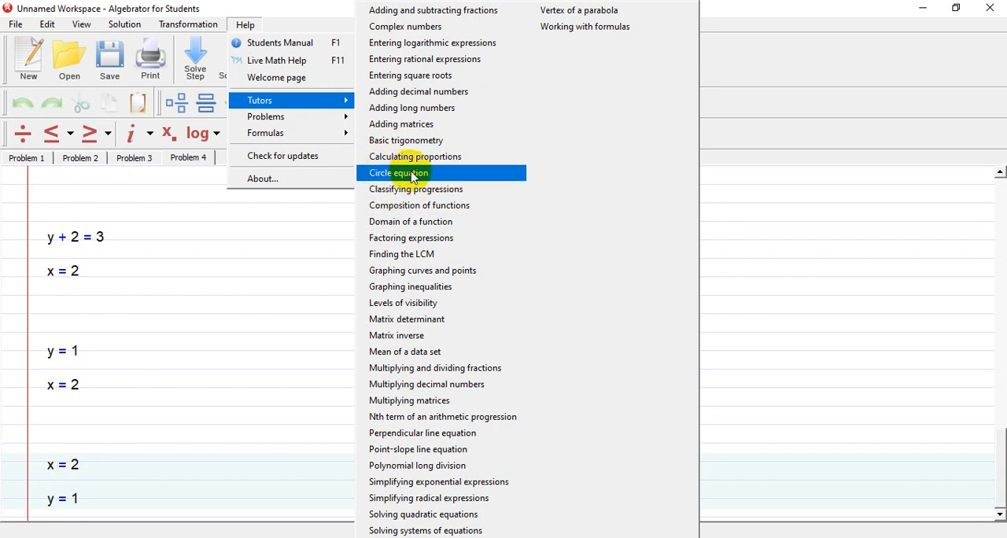
{"action": "mouse_move", "coordinate": [293, 126]}
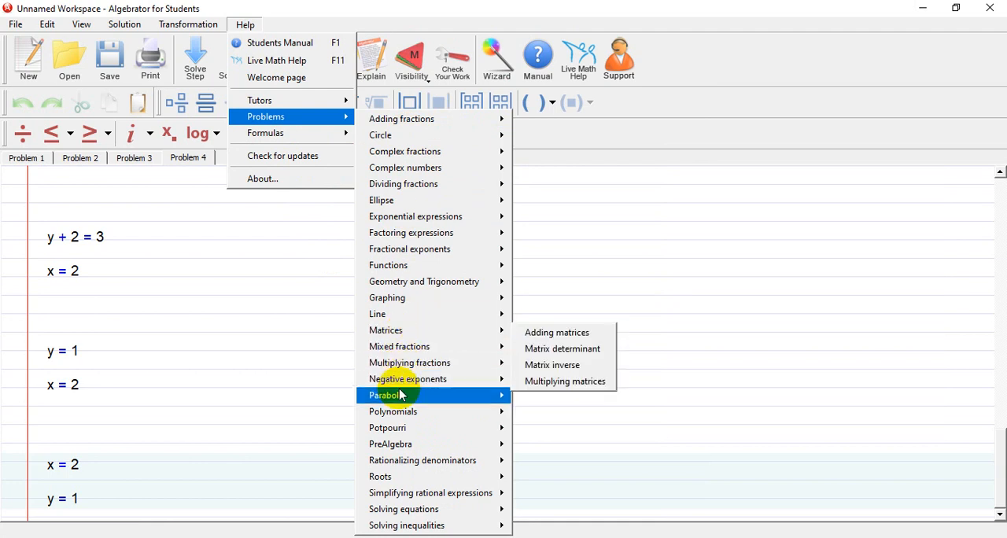
{"action": "mouse_move", "coordinate": [417, 482]}
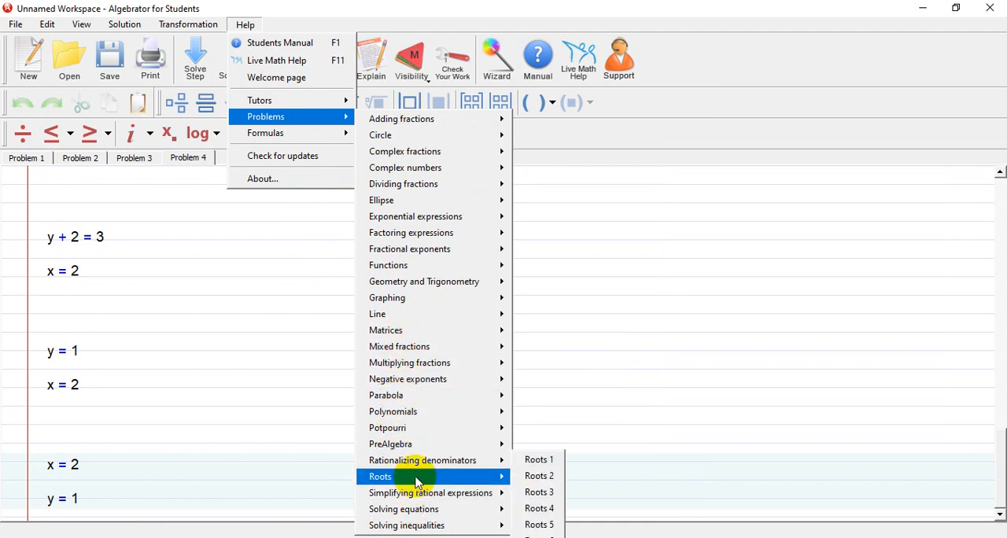
{"action": "mouse_move", "coordinate": [418, 532]}
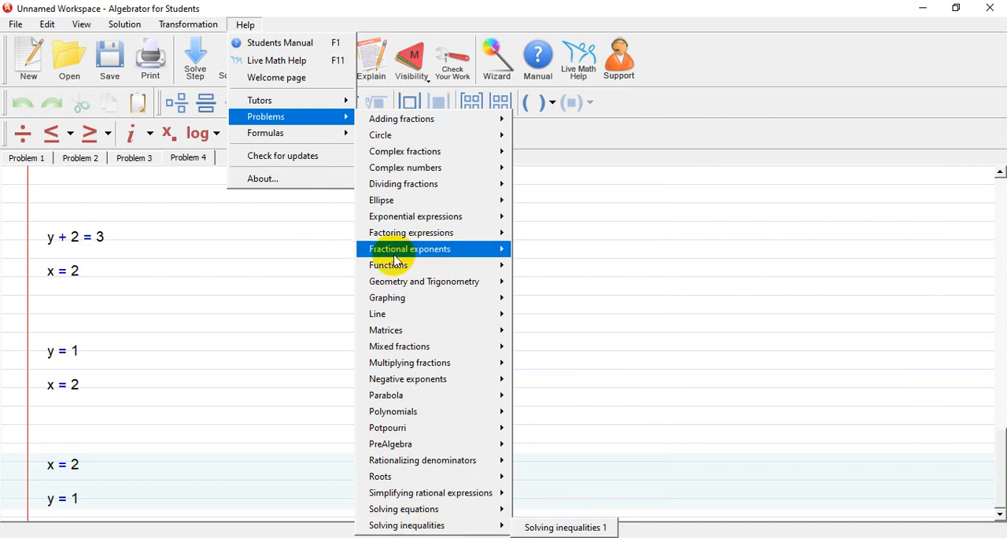
{"action": "mouse_move", "coordinate": [391, 302]}
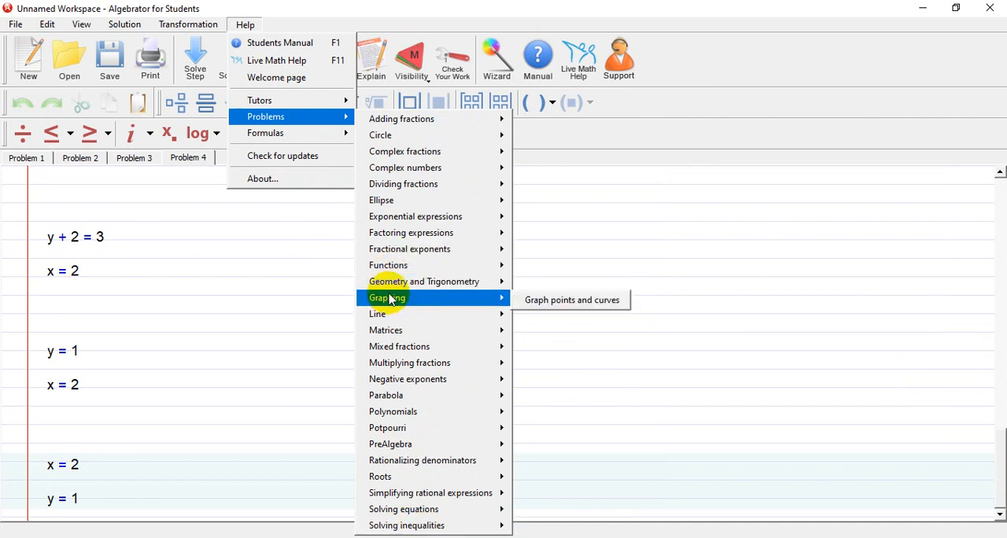
{"action": "mouse_move", "coordinate": [403, 147]}
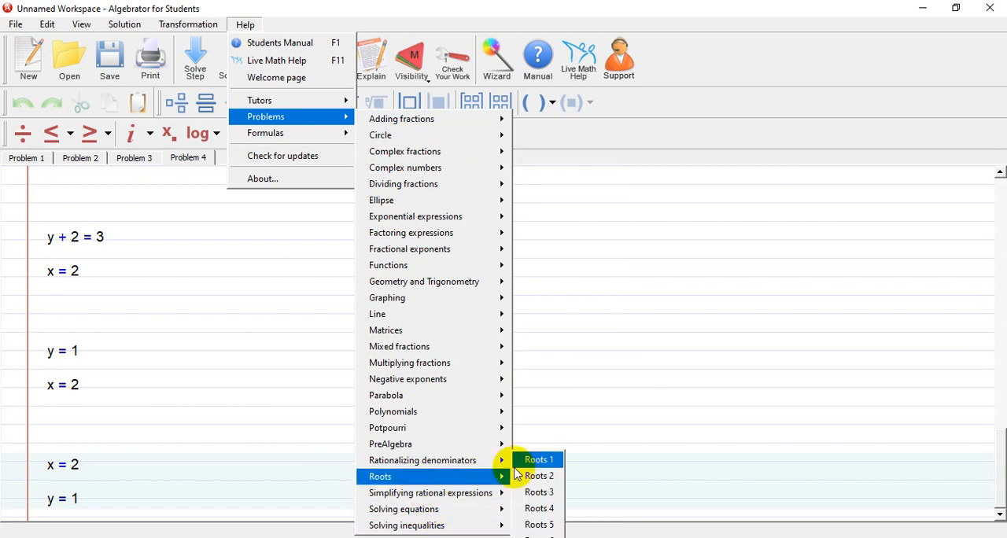
{"action": "left_click", "coordinate": [531, 463]}
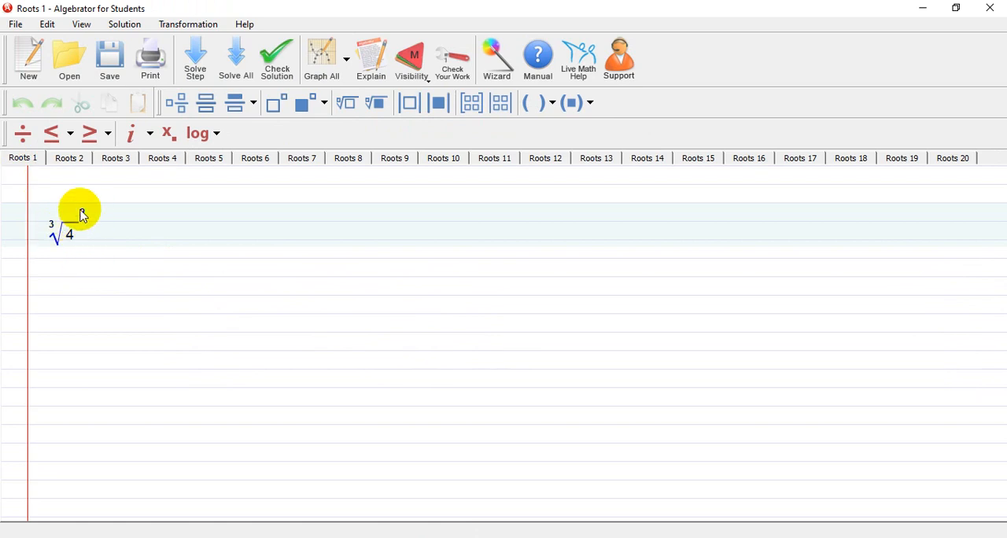
Simplify the squared cube root of 4 in Roots 1 step by step until fully simplified
{"action": "left_click", "coordinate": [195, 59]}
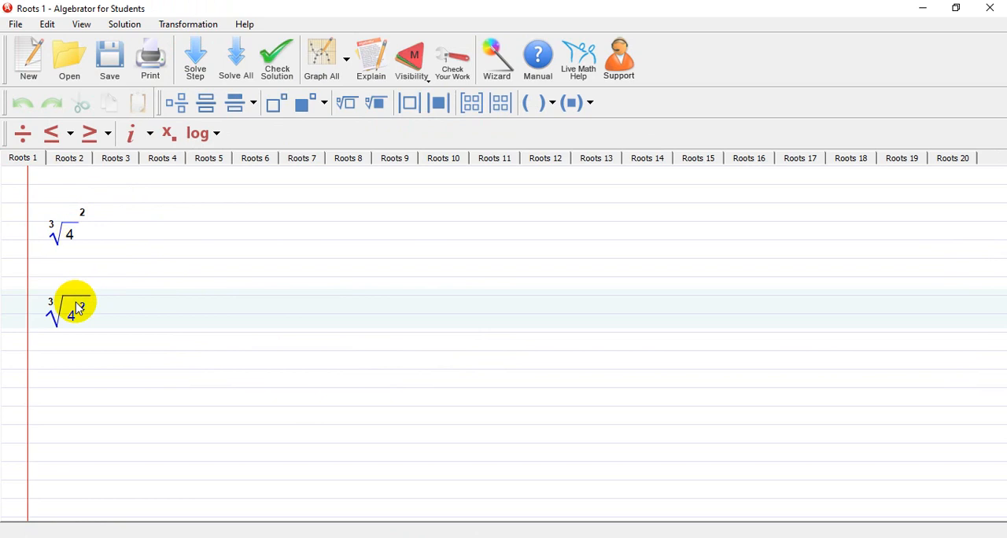
{"action": "left_click", "coordinate": [195, 54]}
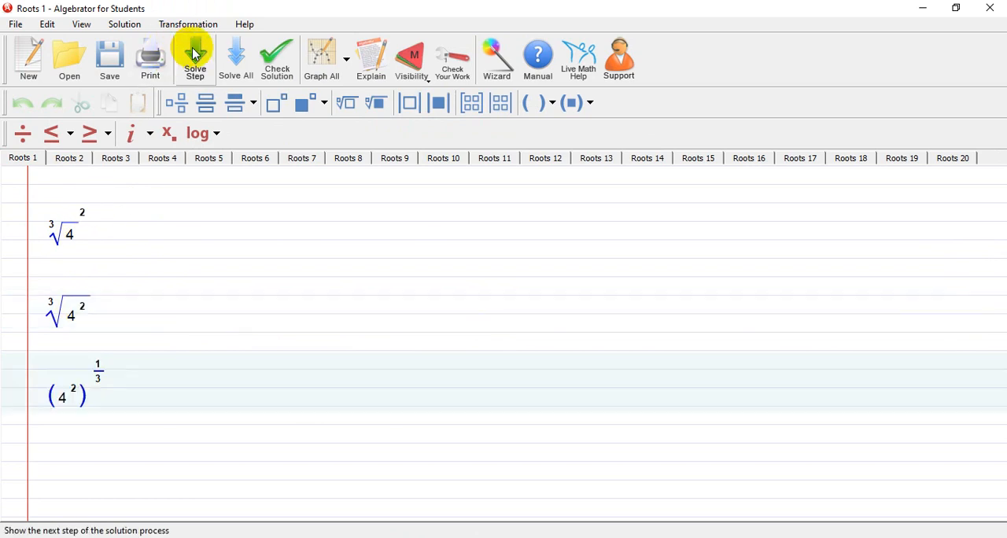
{"action": "left_click", "coordinate": [195, 53]}
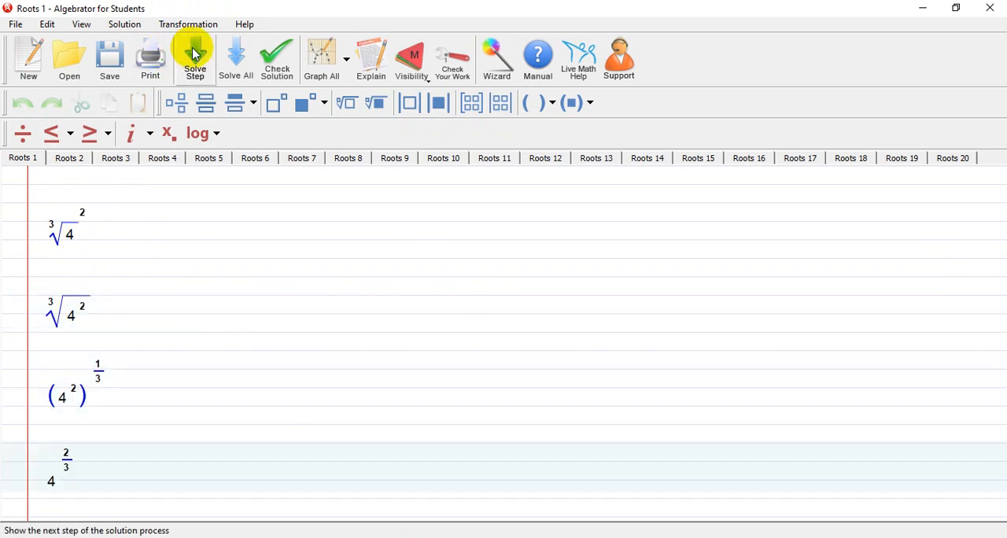
{"action": "left_click", "coordinate": [195, 53]}
{"action": "left_click", "coordinate": [195, 54]}
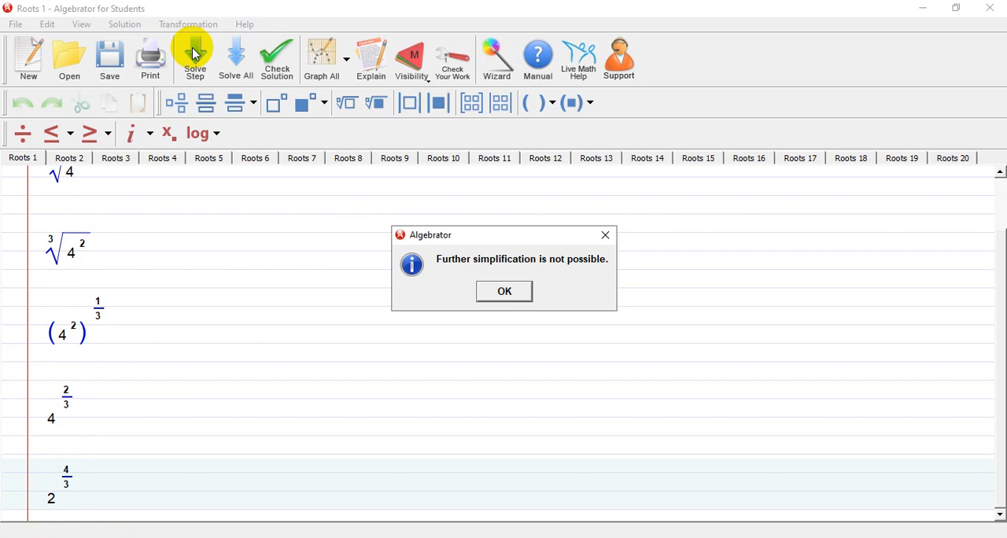
{"action": "left_click", "coordinate": [506, 292]}
Look through the Roots 2, Roots 3 and Roots 4 sample problems and bring up Roots 5
{"action": "left_click", "coordinate": [72, 159]}
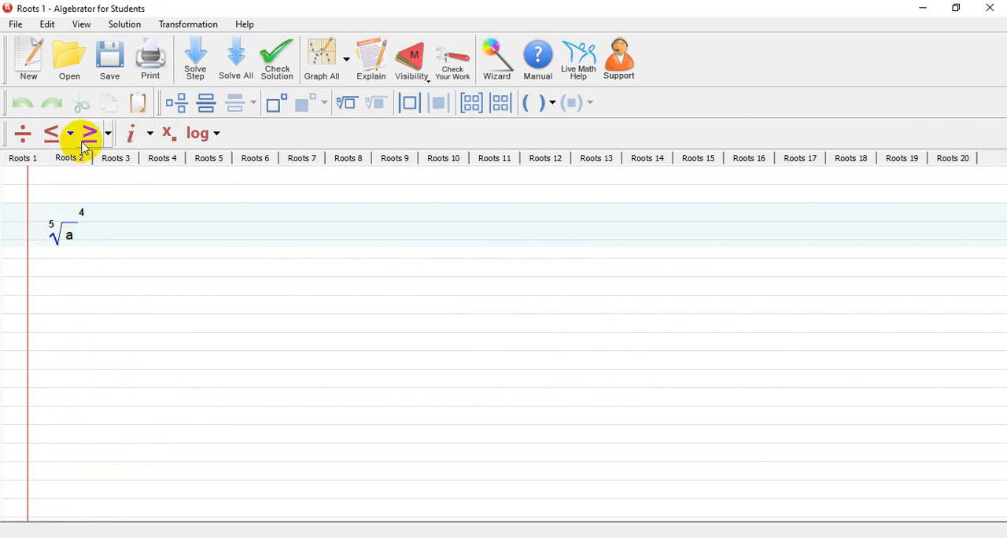
{"action": "left_click", "coordinate": [125, 162]}
{"action": "left_click", "coordinate": [162, 163]}
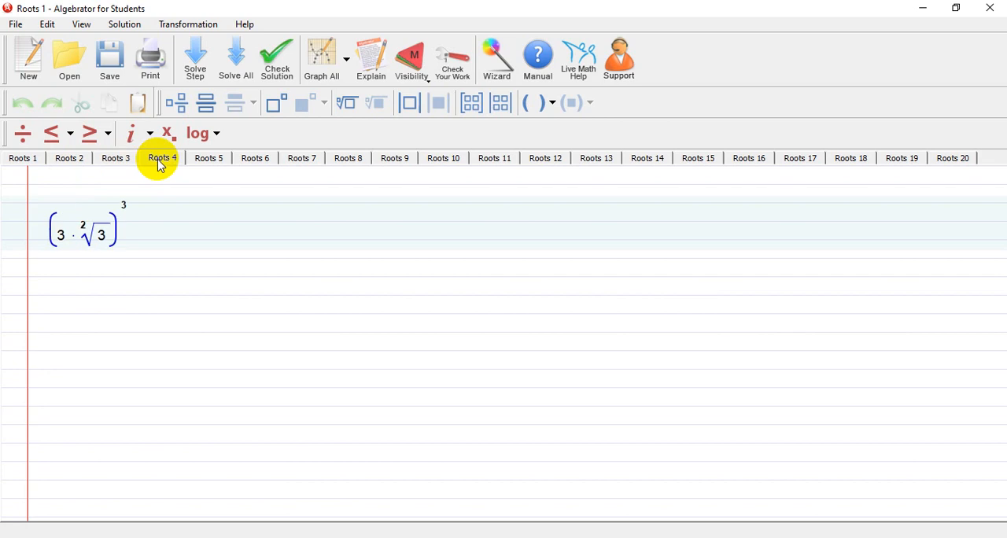
{"action": "left_click", "coordinate": [202, 166]}
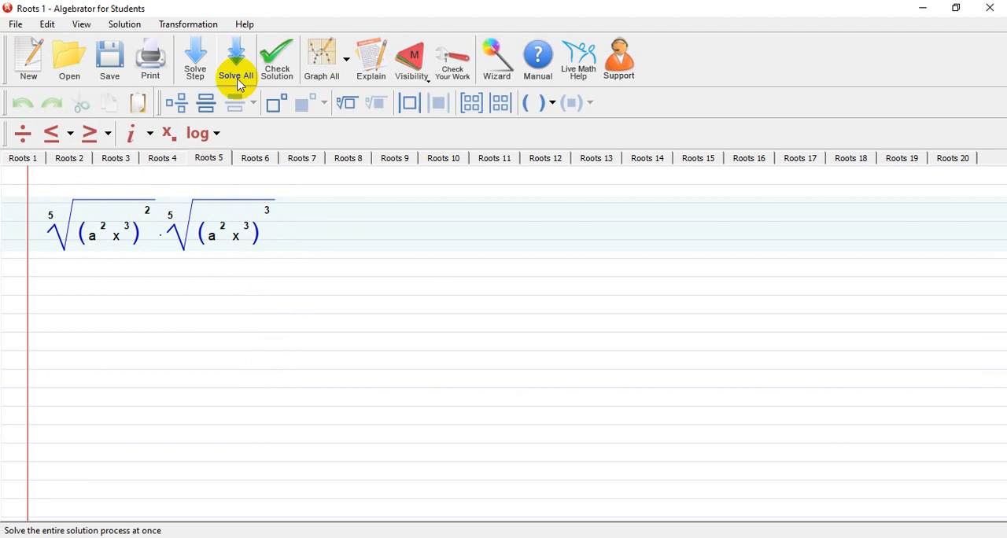
Simplify the product of the two fifth roots in Roots 5 step by step until fully simplified
{"action": "left_click", "coordinate": [196, 68]}
{"action": "left_click", "coordinate": [196, 69]}
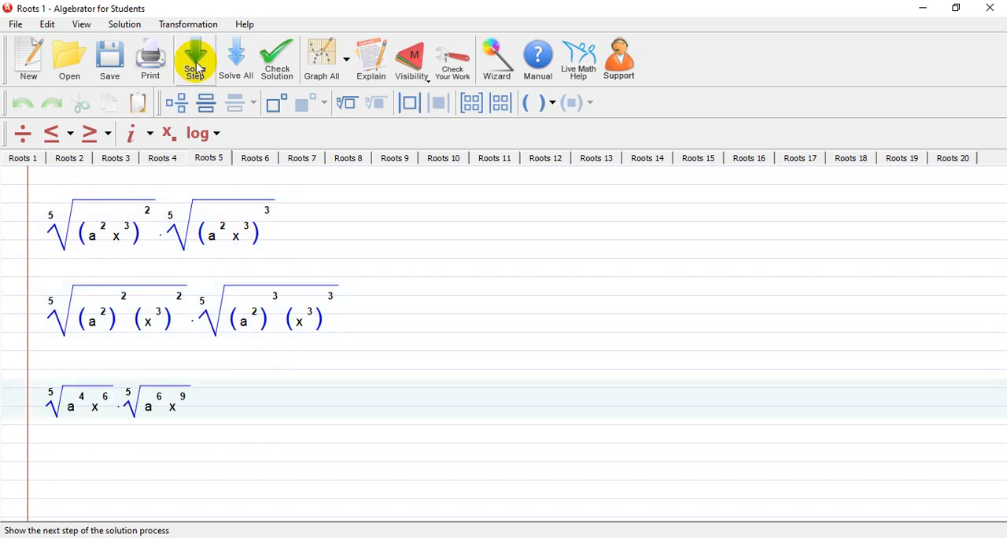
{"action": "left_click", "coordinate": [196, 68]}
{"action": "left_click", "coordinate": [197, 69]}
{"action": "left_click", "coordinate": [196, 69]}
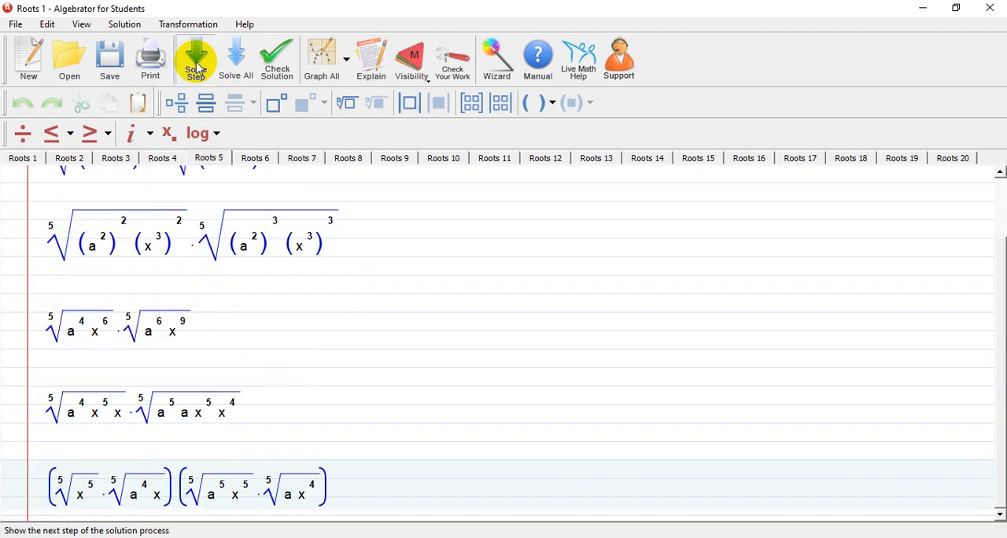
{"action": "left_click", "coordinate": [197, 68]}
{"action": "left_click", "coordinate": [197, 68]}
{"action": "left_click", "coordinate": [196, 69]}
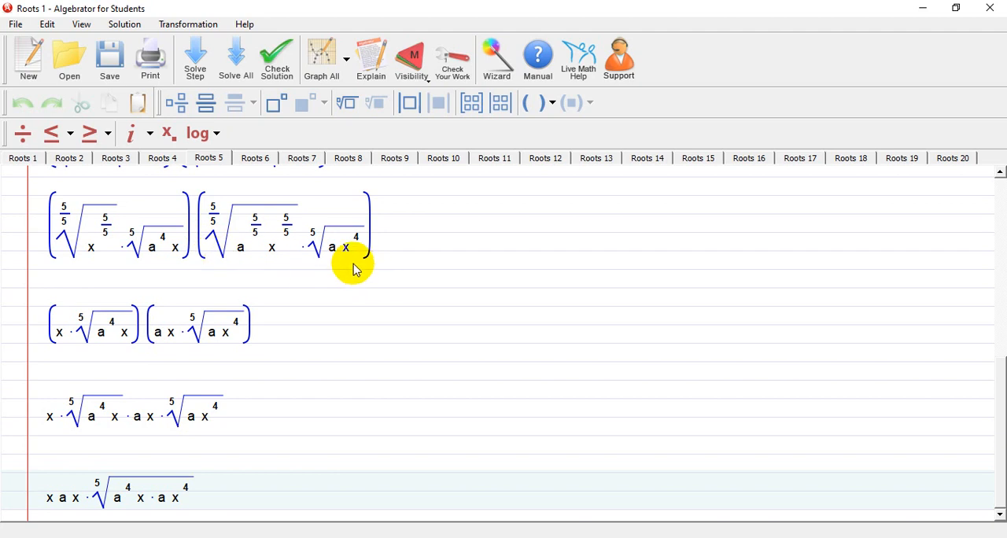
{"action": "left_click", "coordinate": [199, 66]}
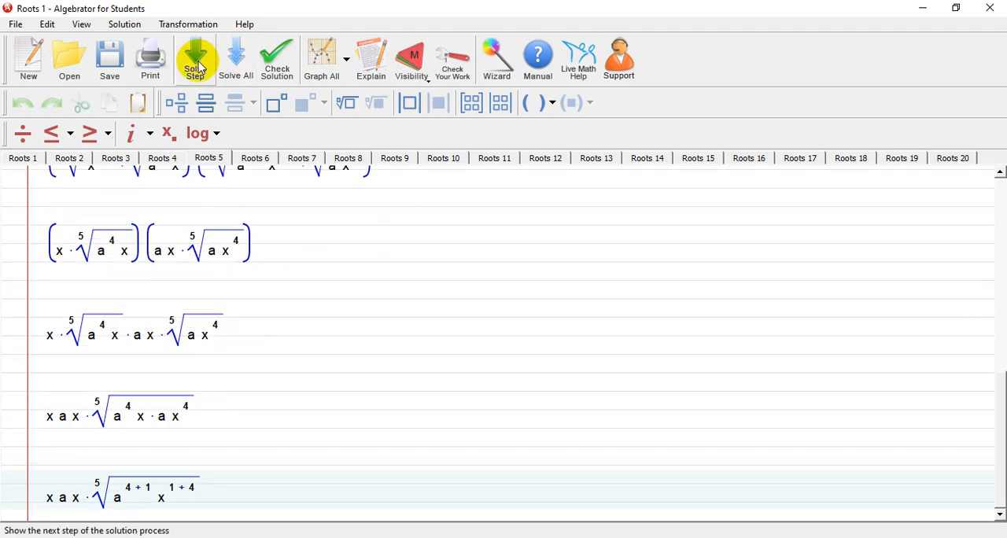
{"action": "left_click", "coordinate": [200, 68]}
{"action": "left_click", "coordinate": [199, 68]}
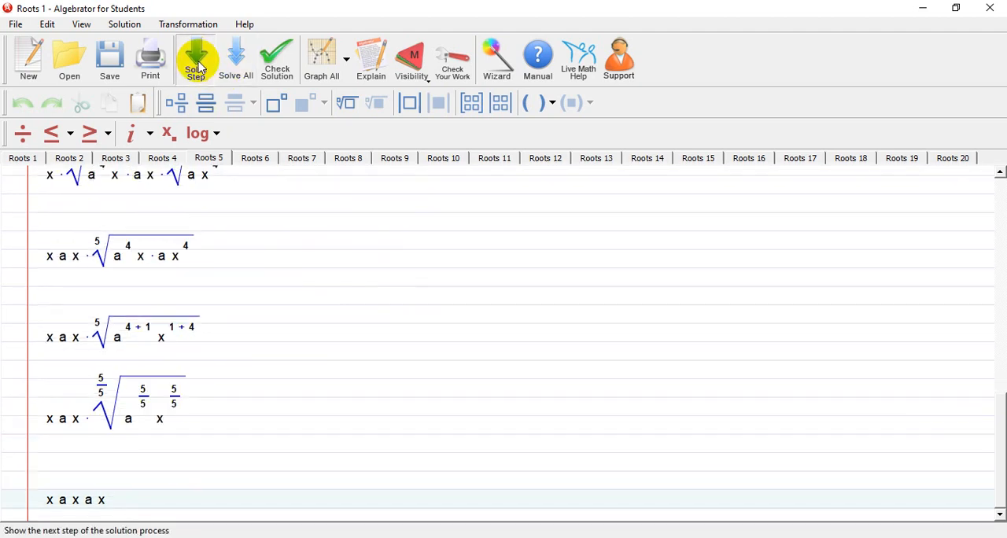
{"action": "left_click", "coordinate": [200, 67]}
{"action": "left_click", "coordinate": [200, 68]}
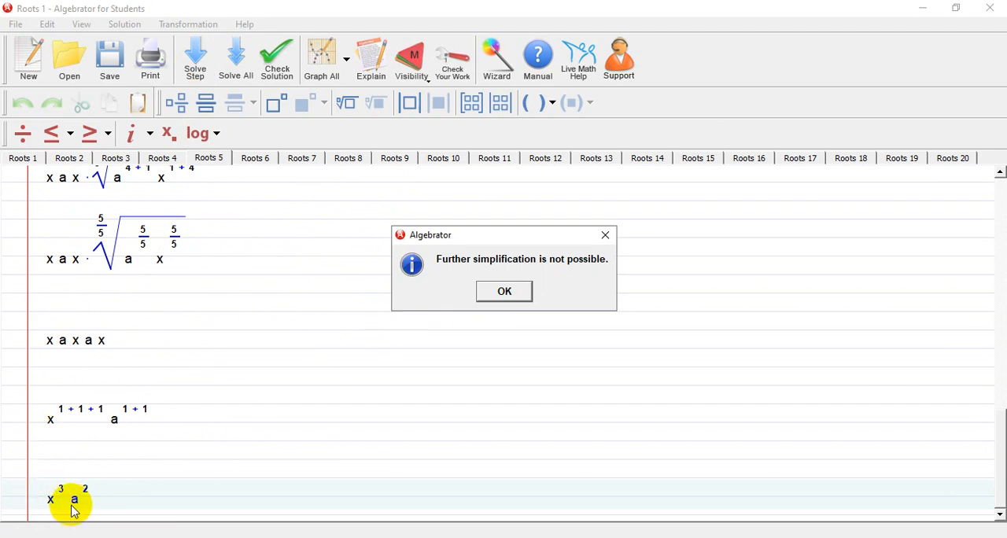
Open the Multiplying matrices sample problem from the Matrices category of the built-in problems
{"action": "left_click", "coordinate": [500, 295]}
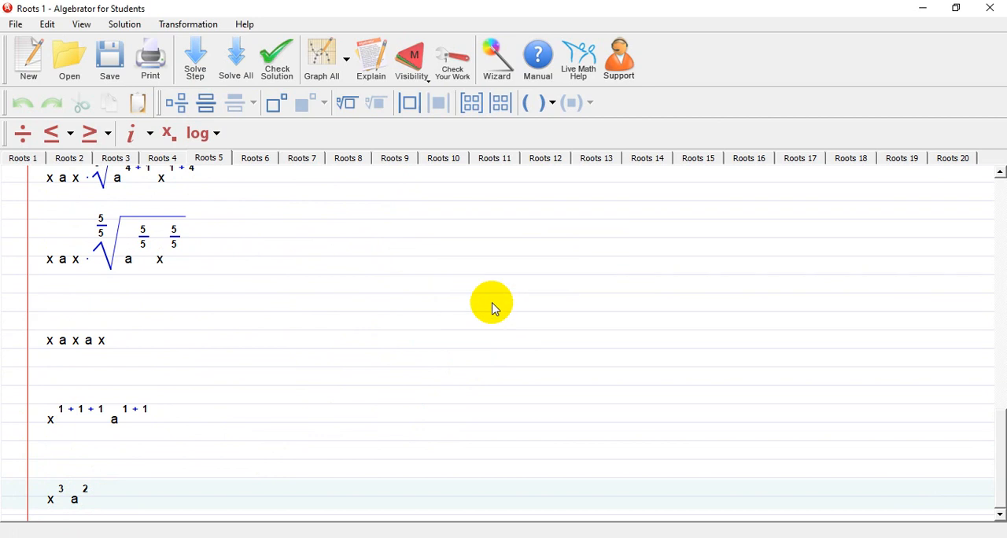
{"action": "left_click", "coordinate": [244, 24]}
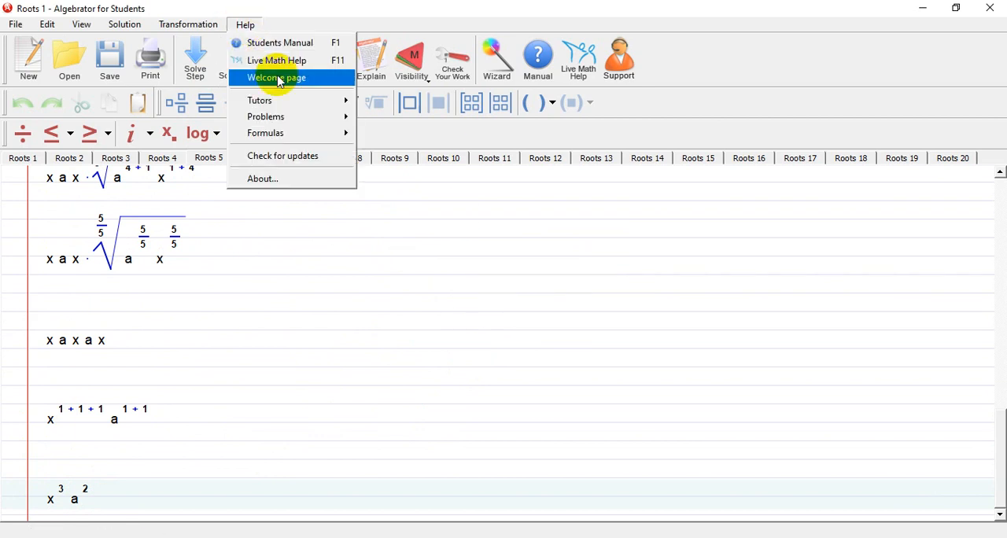
{"action": "mouse_move", "coordinate": [283, 133]}
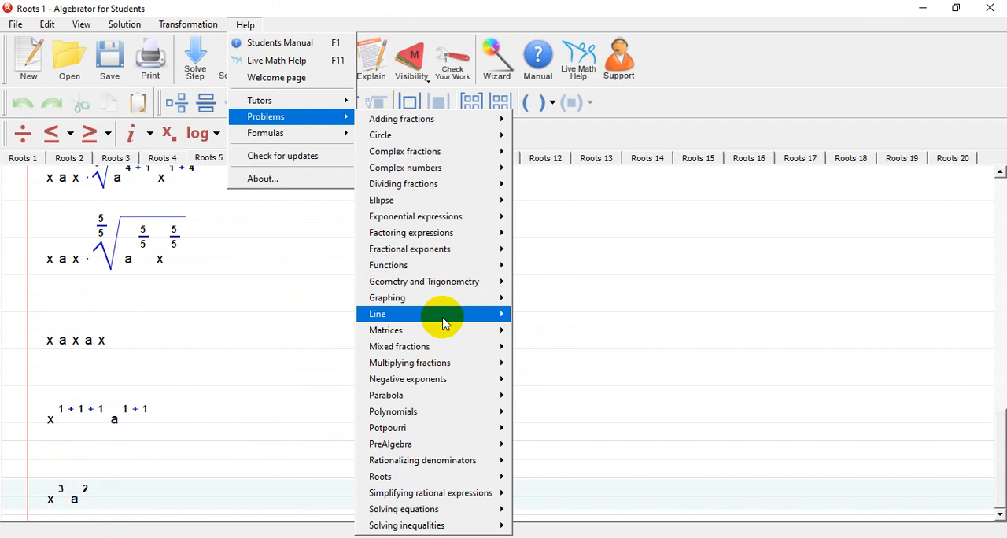
{"action": "mouse_move", "coordinate": [438, 339]}
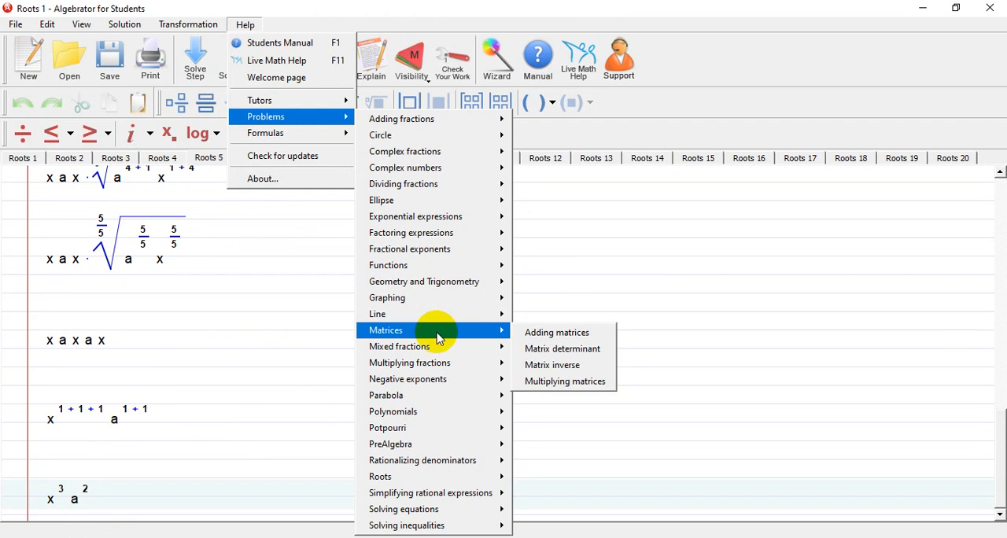
{"action": "left_click", "coordinate": [550, 384]}
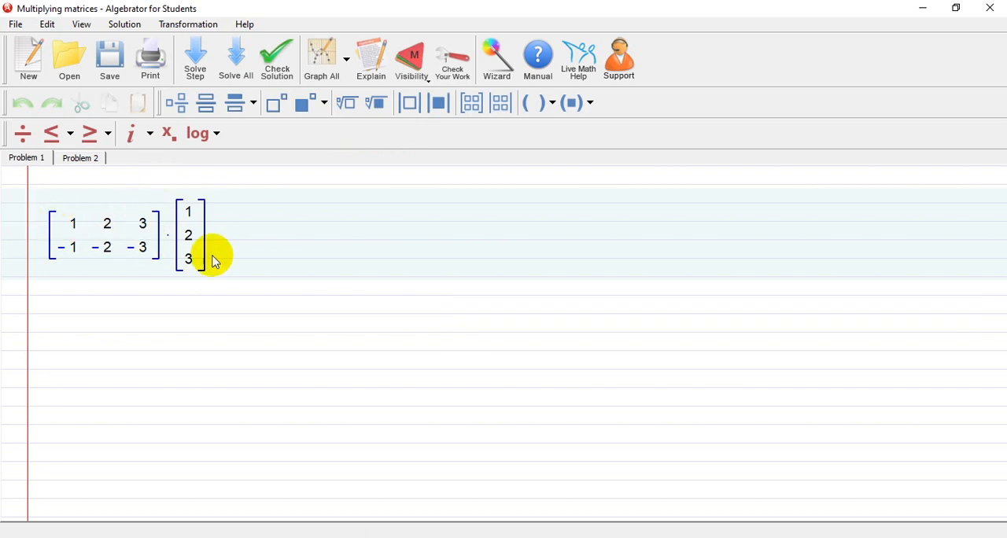
Solve the product of the 2×3 matrix and the three-row column matrix in Problem 1 step by step until fully simplified
{"action": "left_click", "coordinate": [196, 53]}
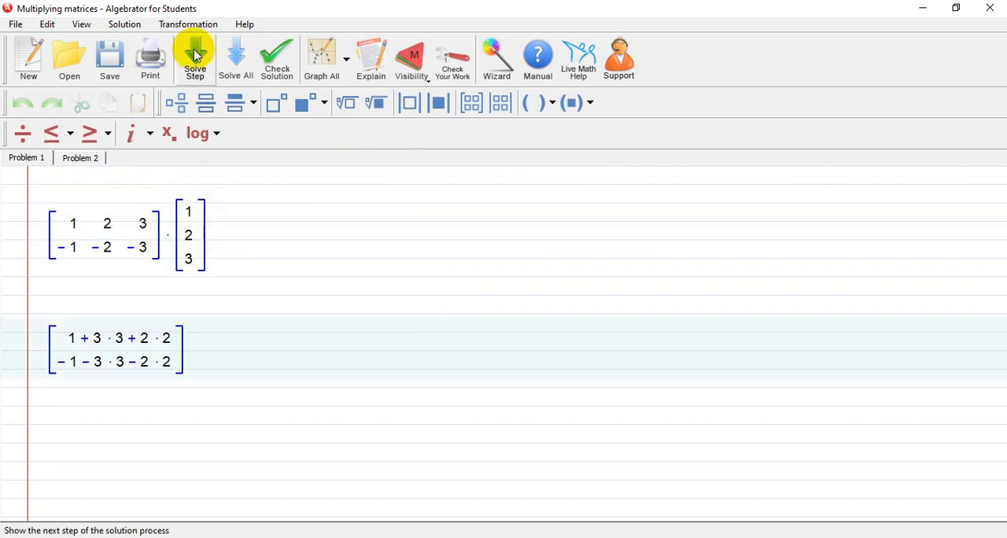
{"action": "left_click", "coordinate": [196, 53]}
{"action": "left_click", "coordinate": [196, 54]}
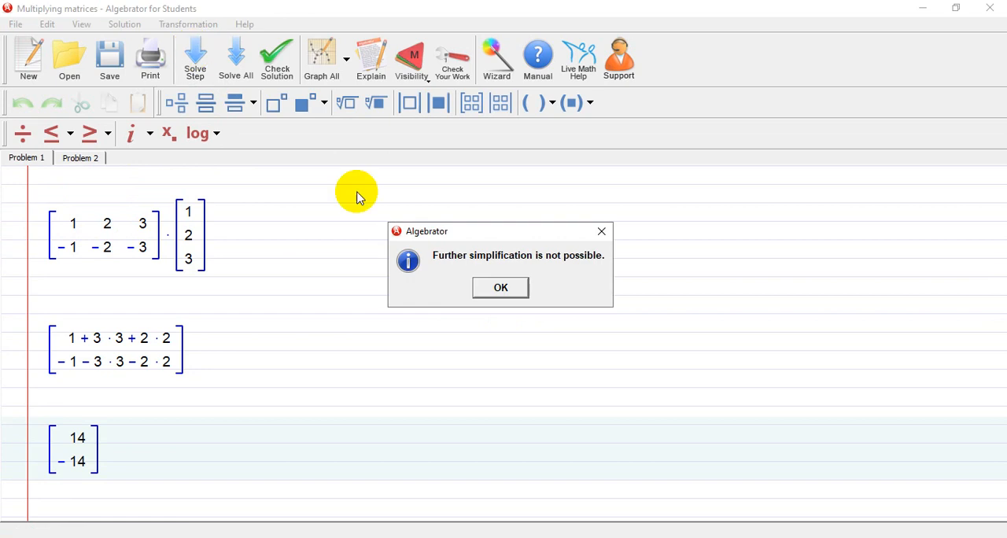
{"action": "left_click", "coordinate": [516, 296]}
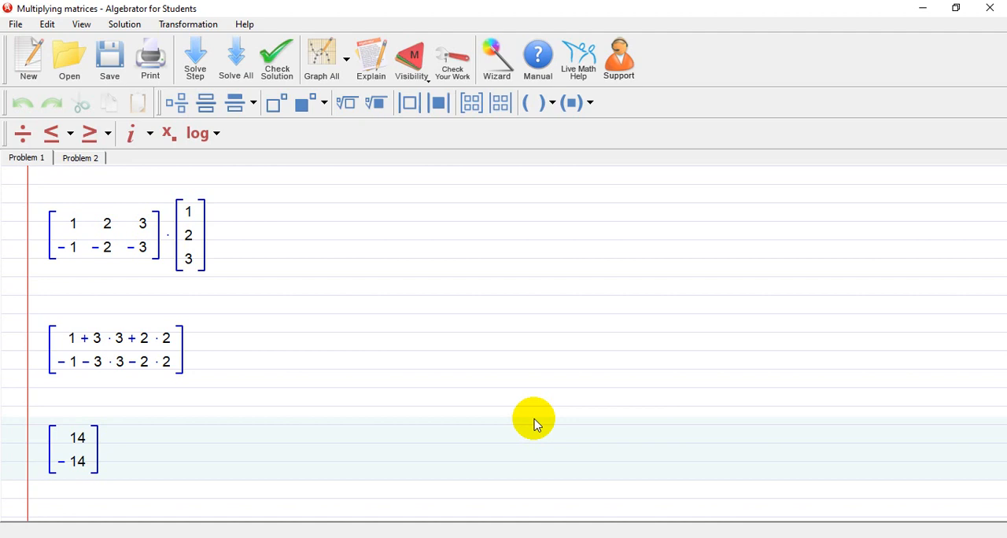
{"action": "left_click", "coordinate": [249, 26]}
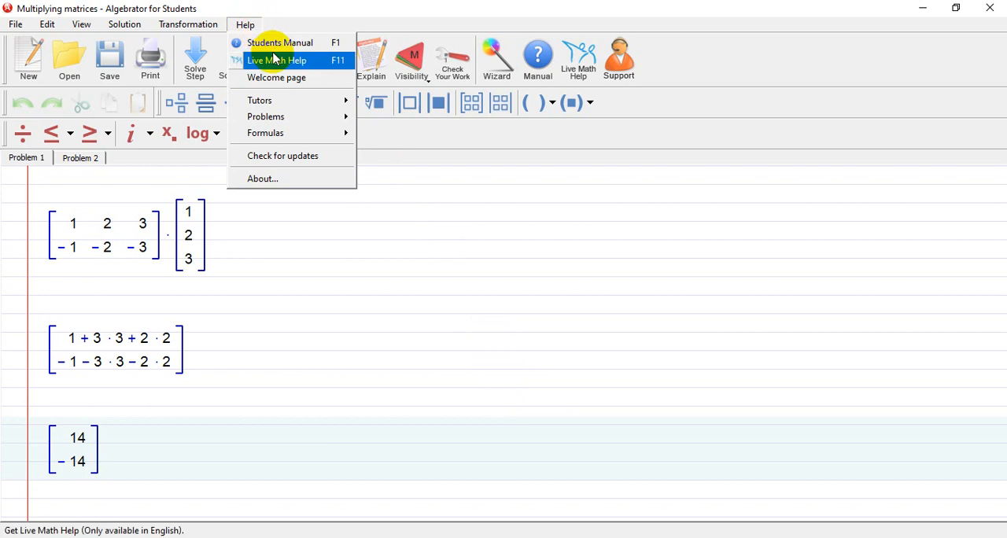
{"action": "mouse_move", "coordinate": [319, 109]}
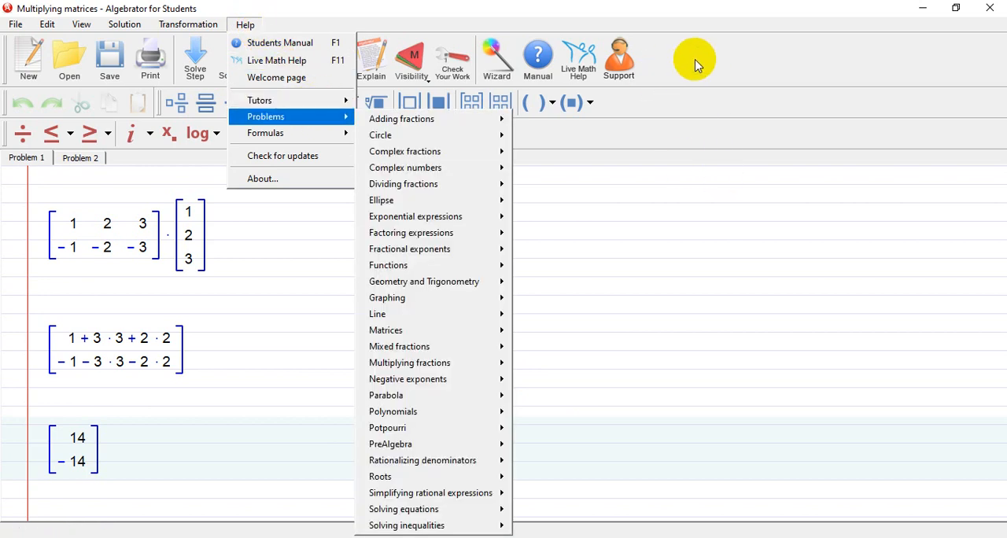
{"action": "left_click", "coordinate": [348, 14]}
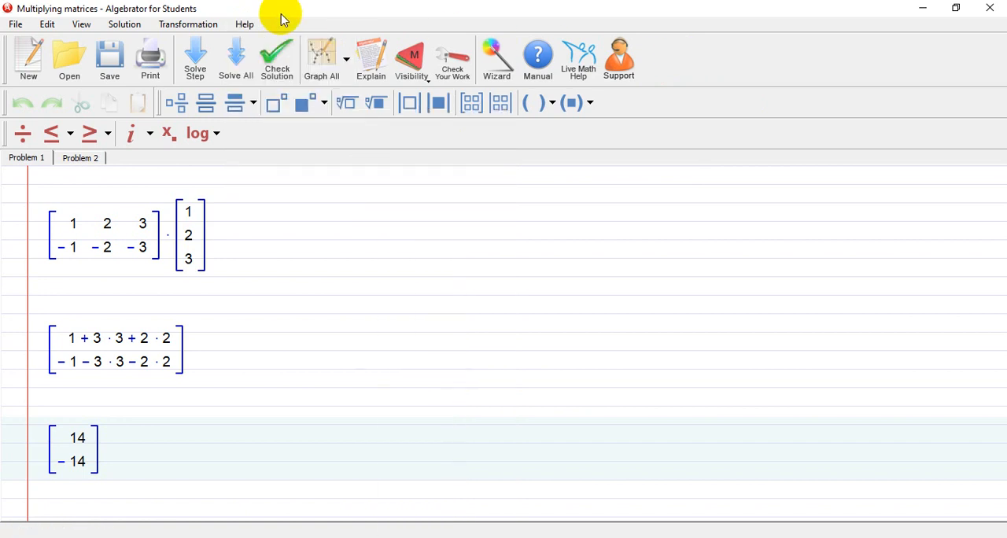
Watch the built-in Multiplying matrices tutor and close it
{"action": "left_click", "coordinate": [246, 24]}
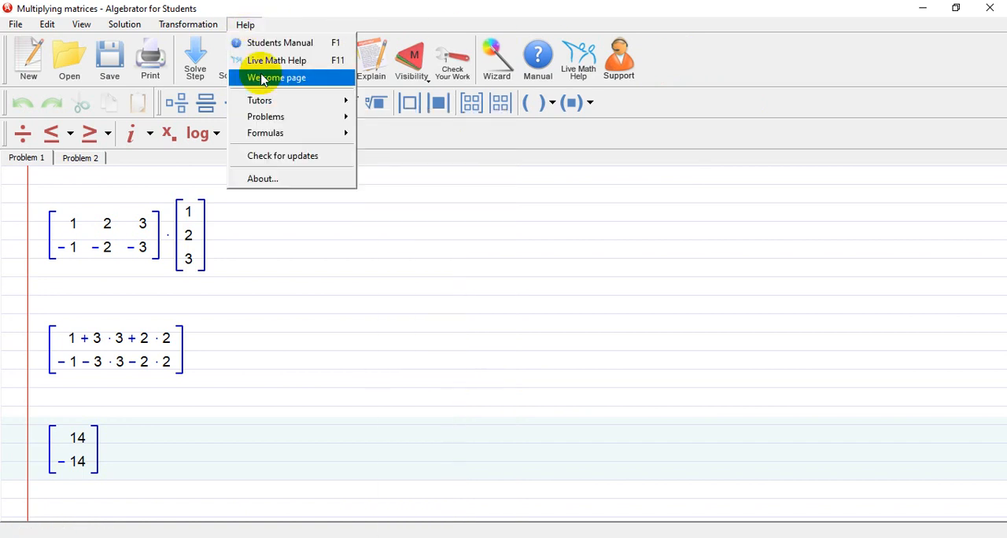
{"action": "mouse_move", "coordinate": [271, 102]}
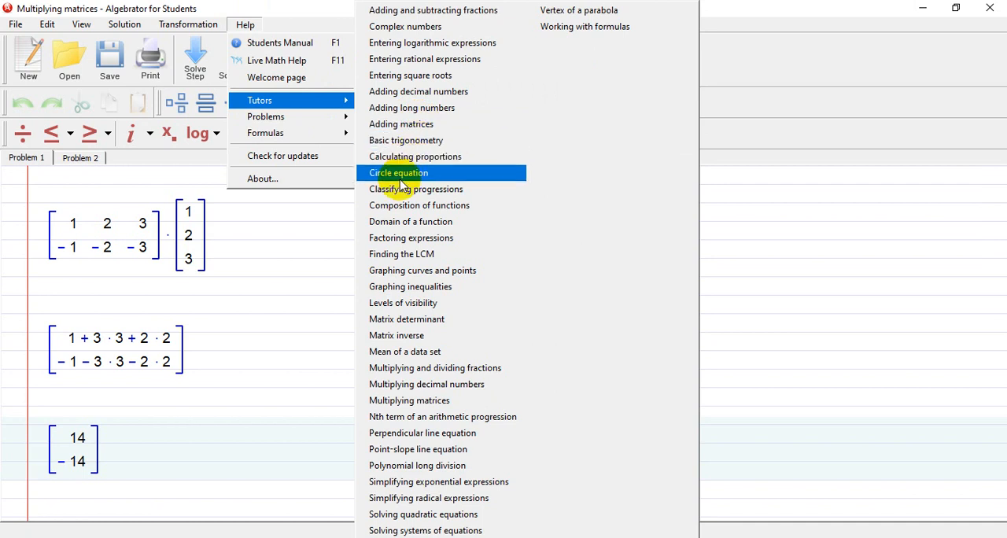
{"action": "left_click", "coordinate": [429, 405]}
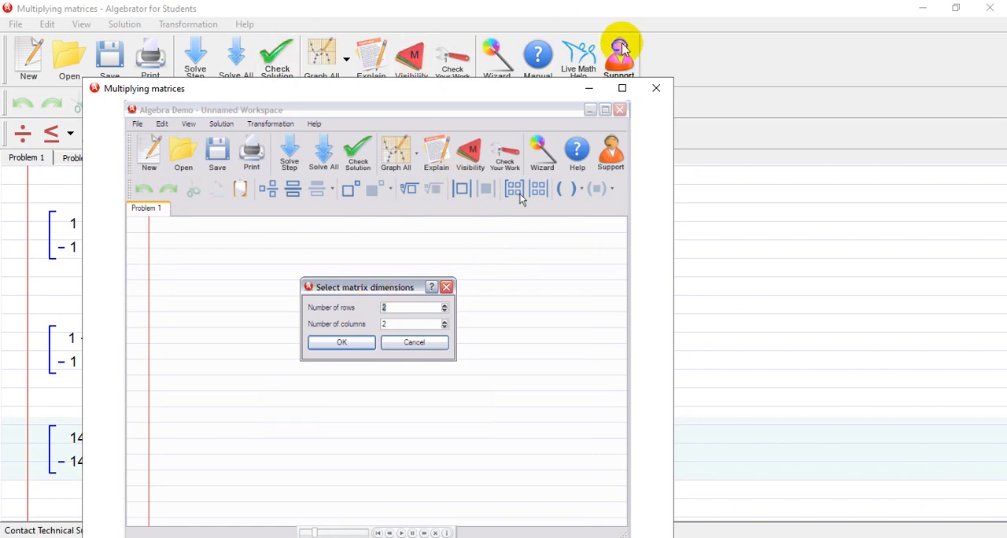
{"action": "left_click", "coordinate": [656, 88]}
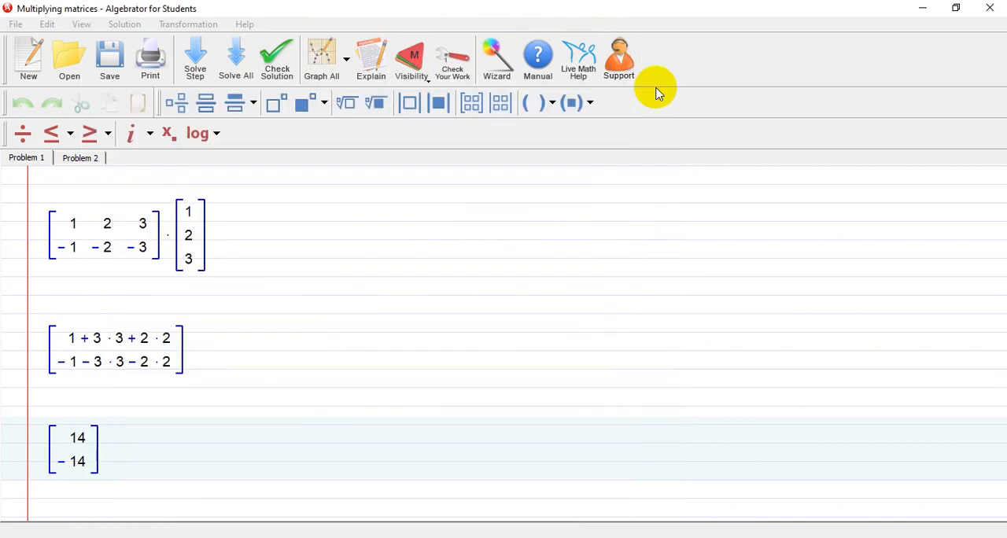
{"action": "left_click", "coordinate": [244, 25]}
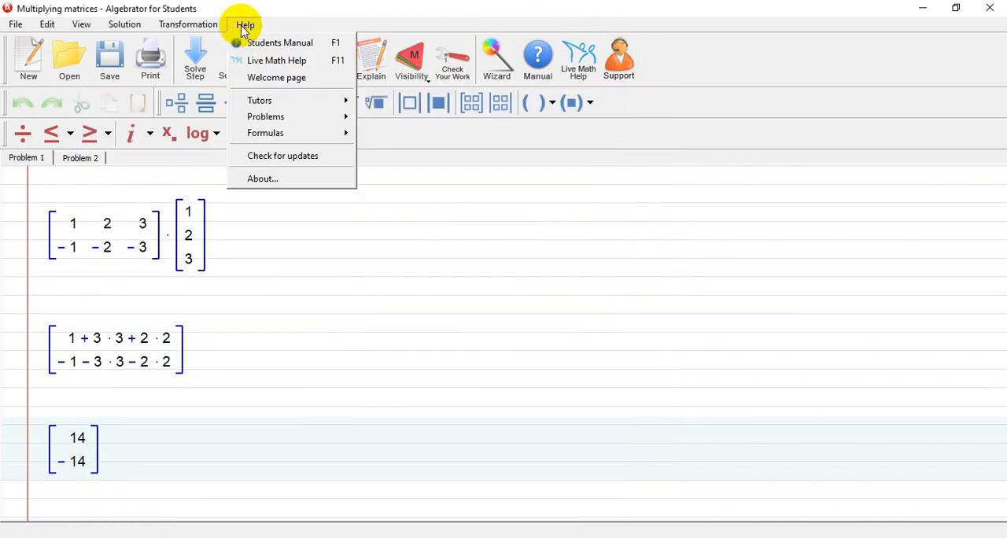
{"action": "mouse_move", "coordinate": [266, 100]}
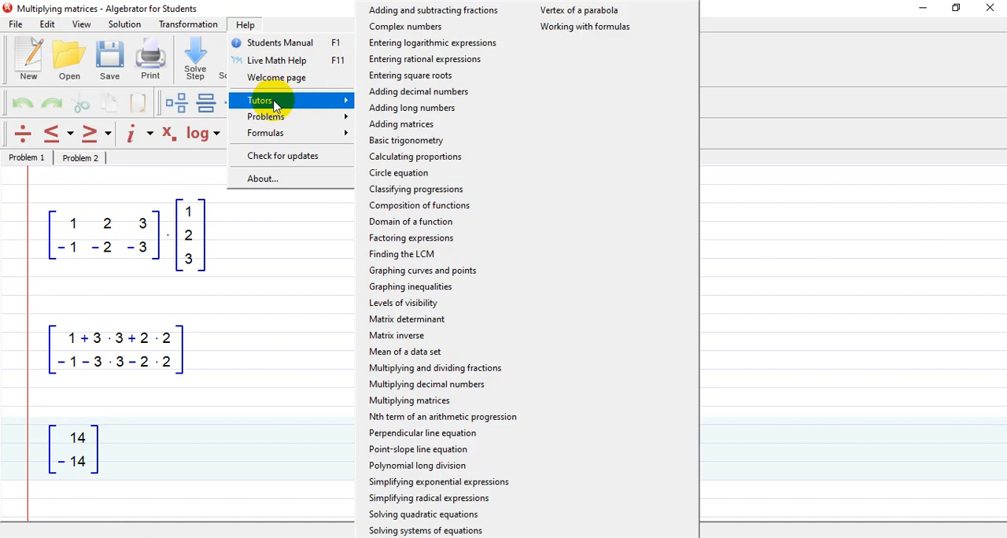
{"action": "mouse_move", "coordinate": [340, 117]}
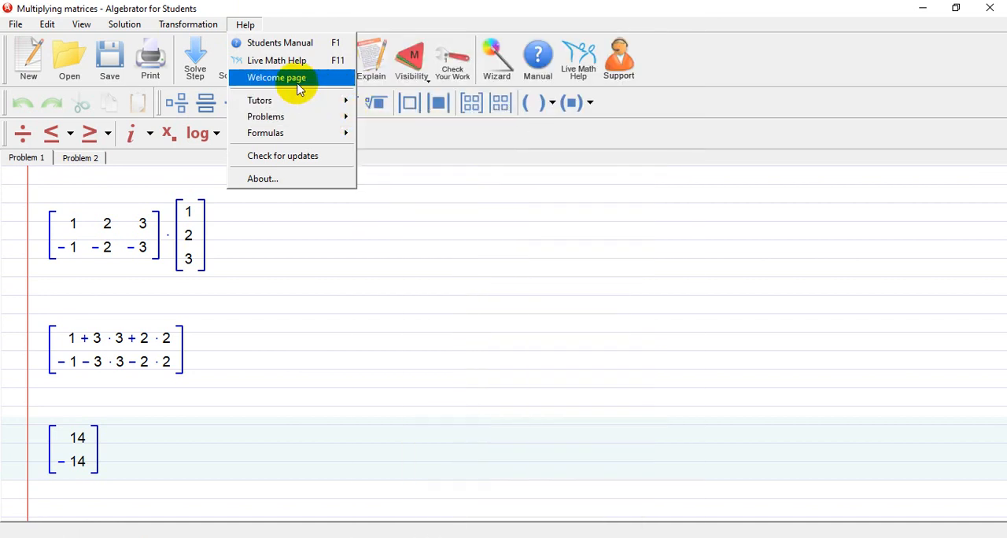
{"action": "left_click", "coordinate": [553, 291]}
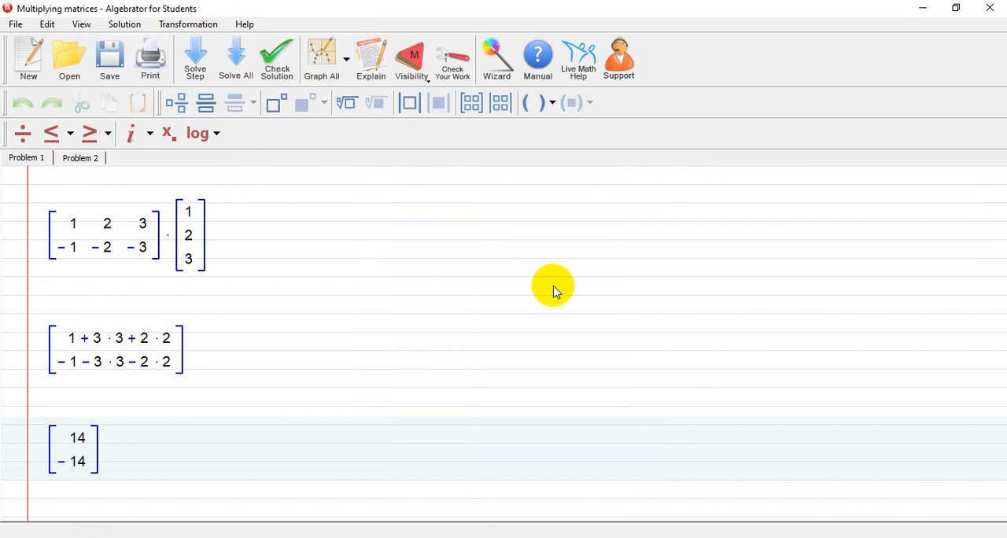